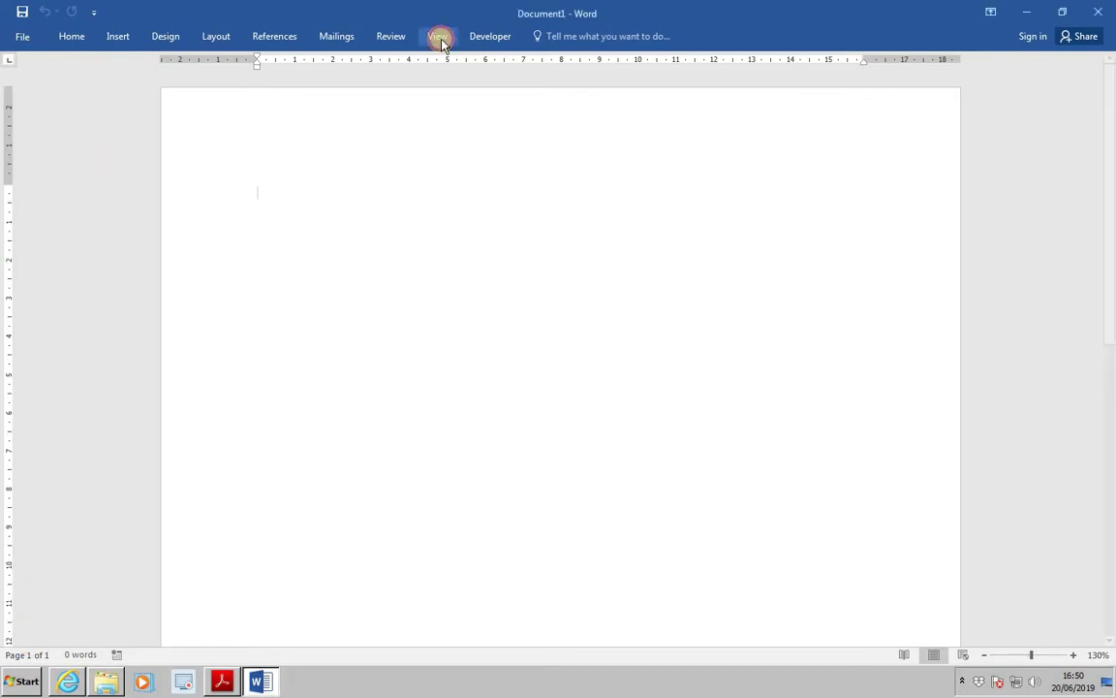
- Record a new macro named Landscape in Normal.dotm, described 'Change page setup'
left_click(439, 39)
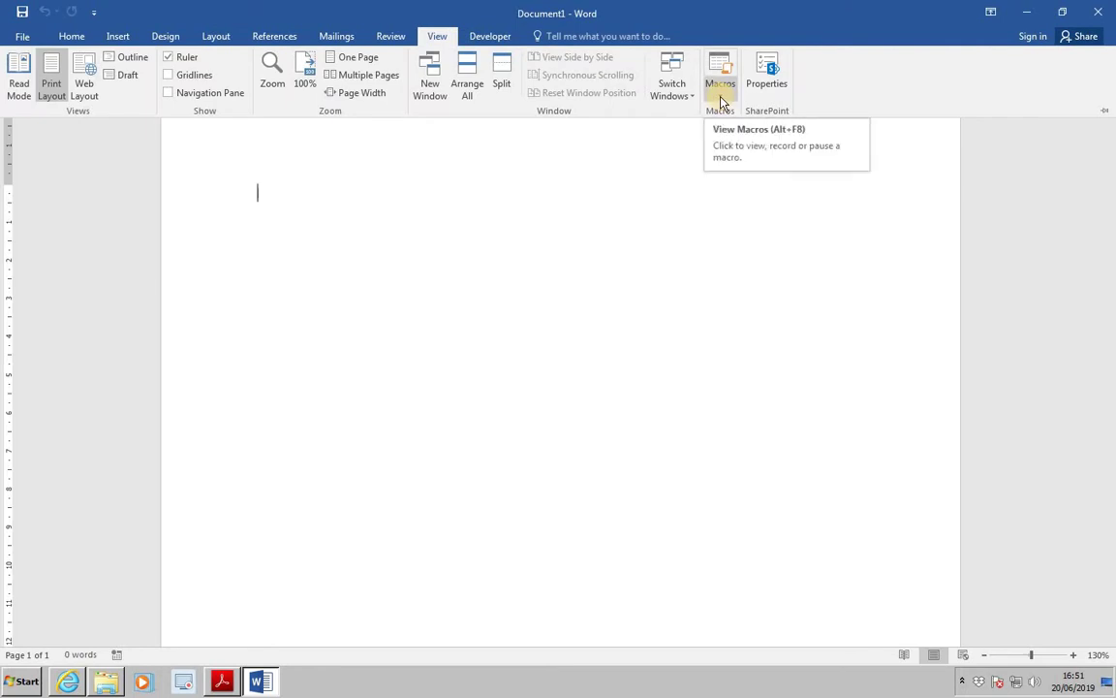
left_click(720, 97)
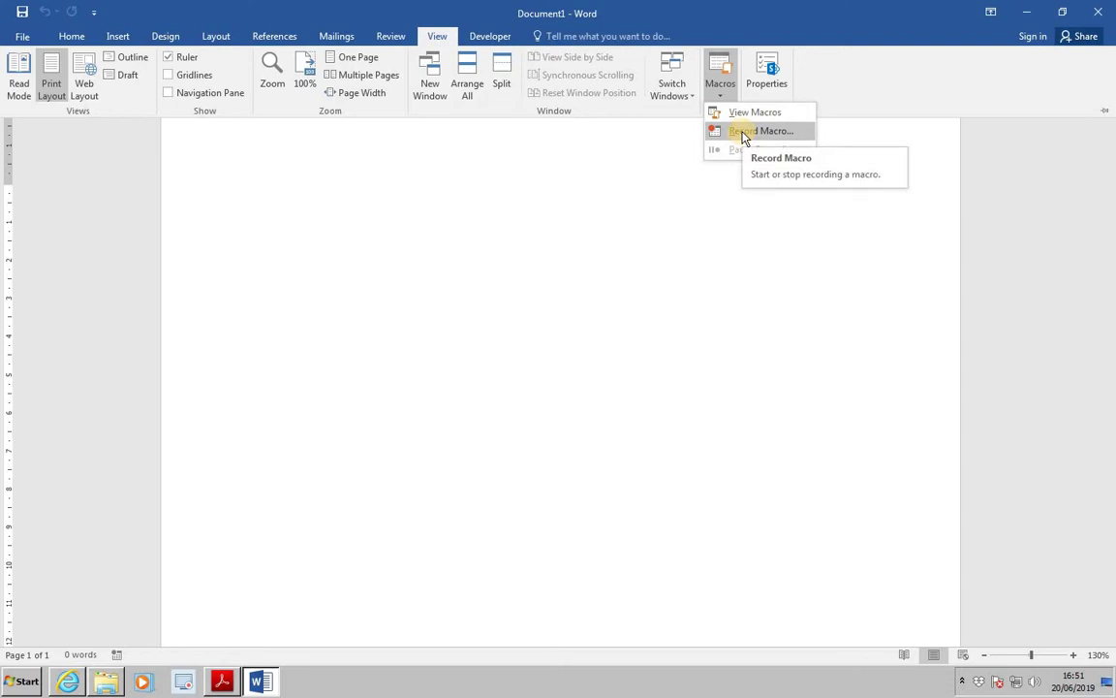
left_click(744, 136)
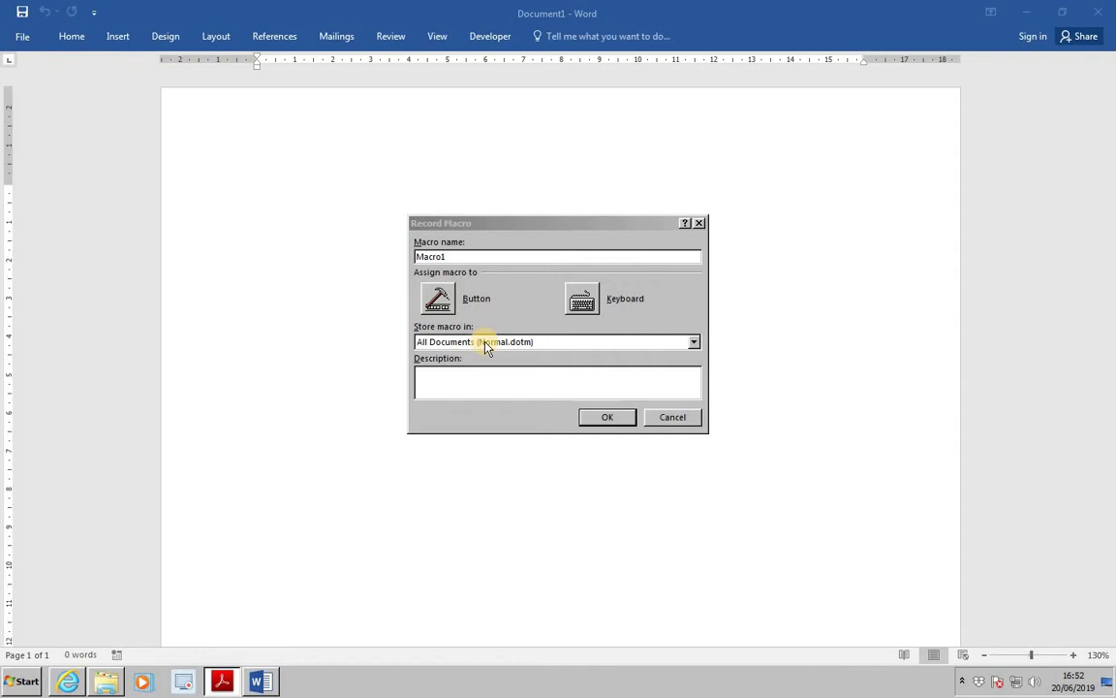
left_click(694, 343)
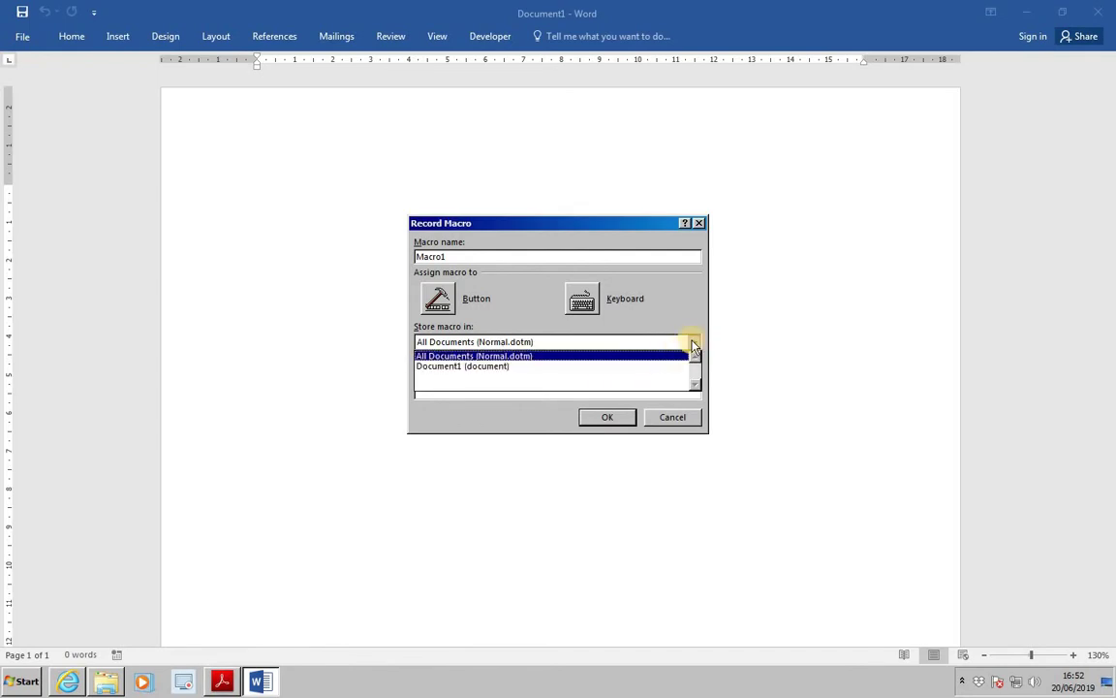
left_click(694, 343)
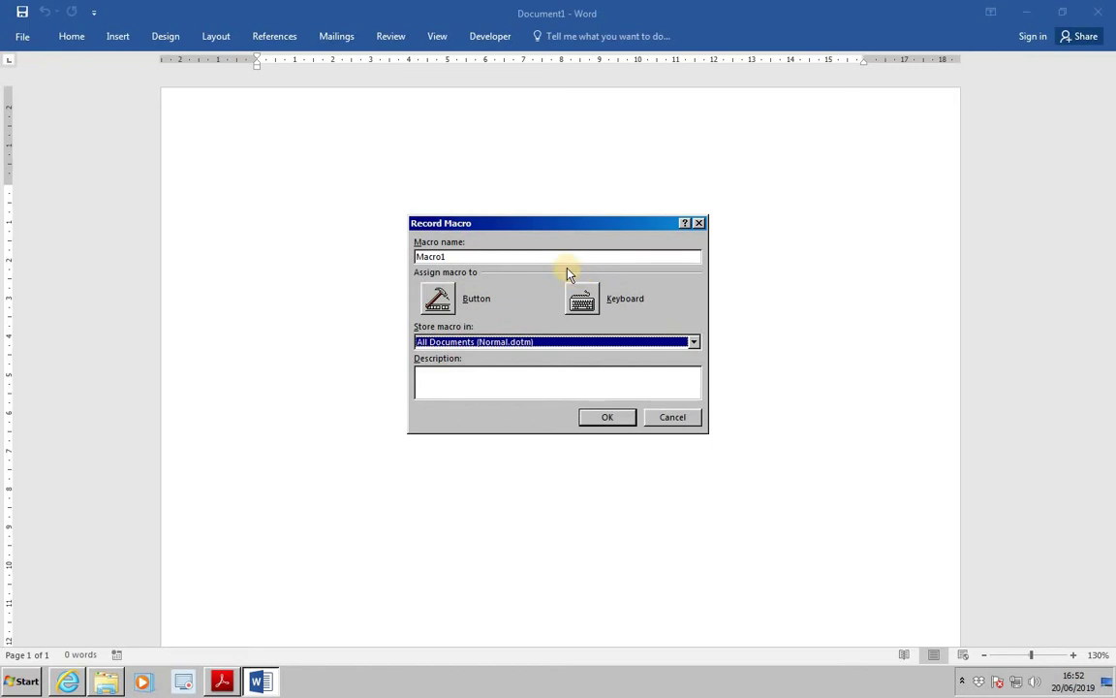
double_click(473, 255)
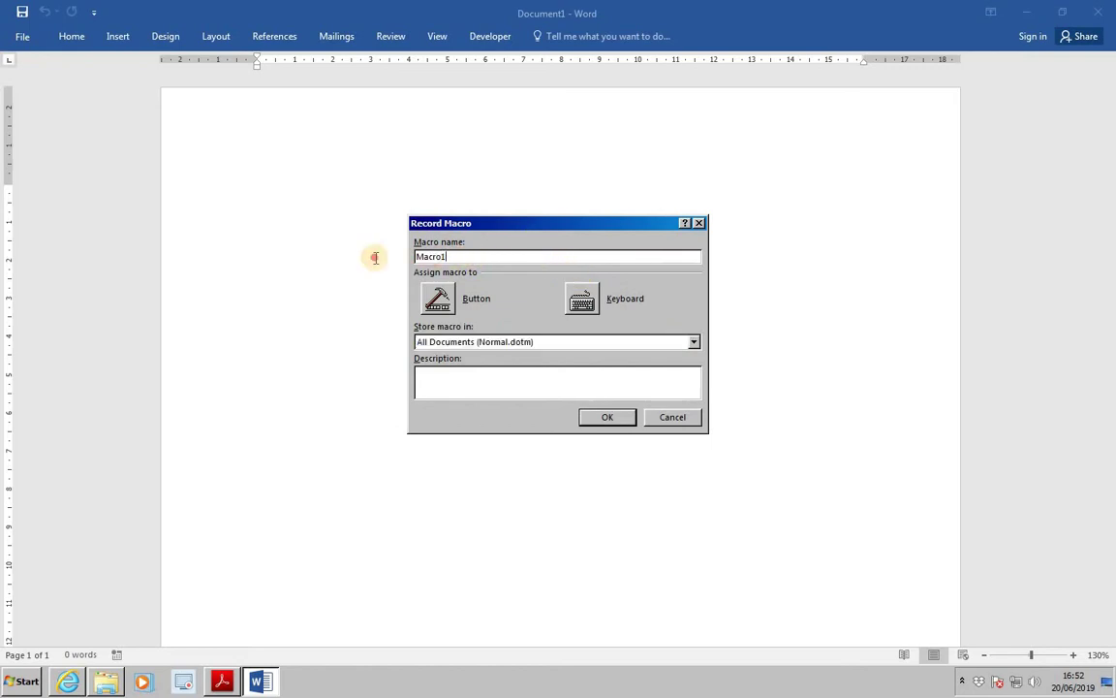
type("La")
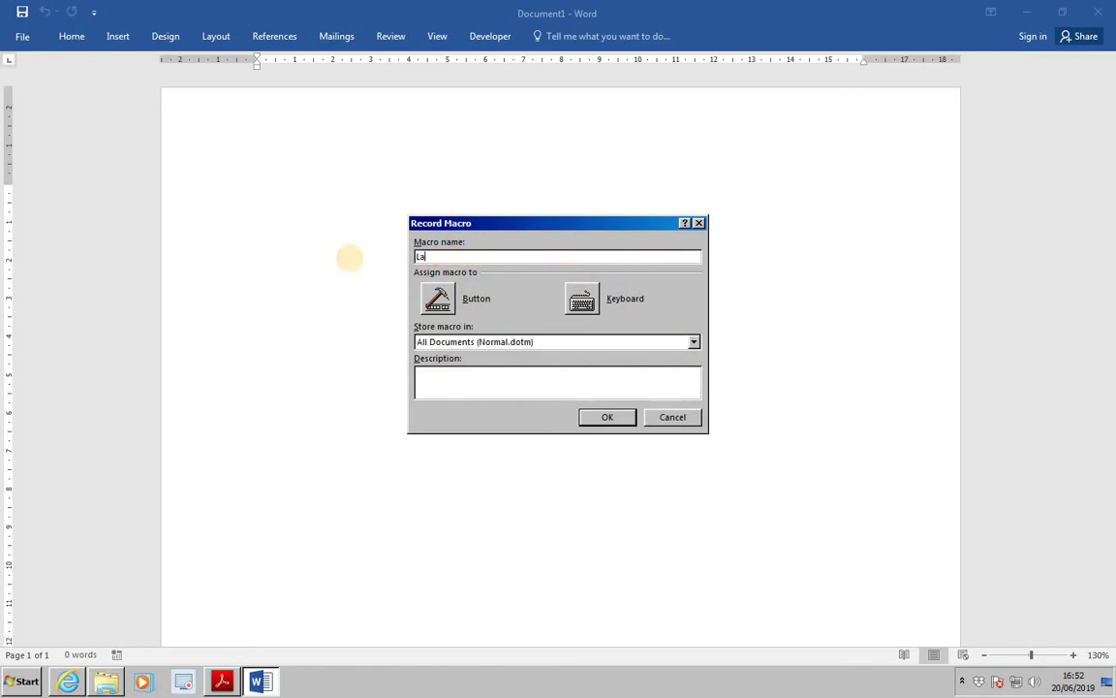
type("ndscape")
left_click(437, 378)
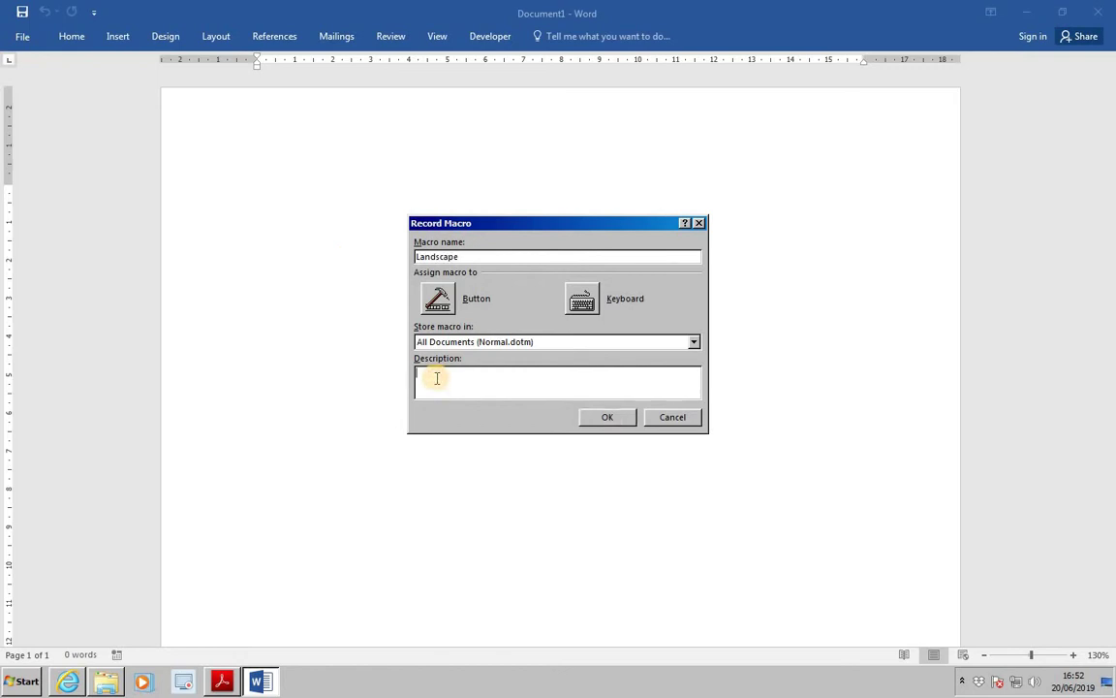
type("Change page setup")
left_click(606, 418)
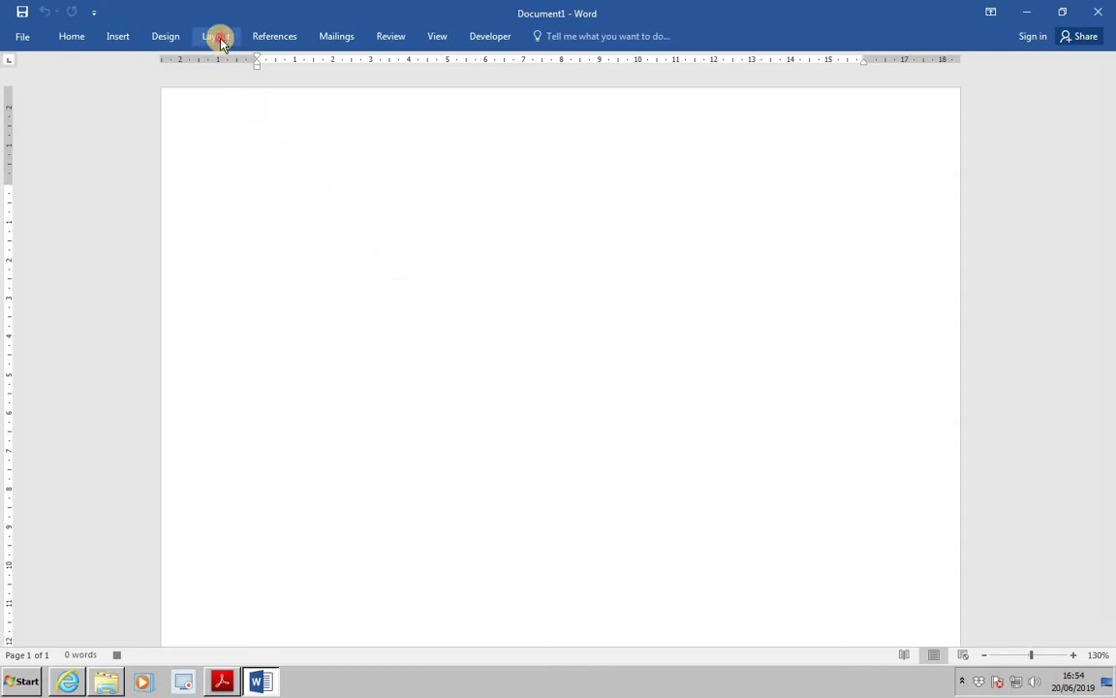
- Switch the page orientation to Landscape
left_click(219, 39)
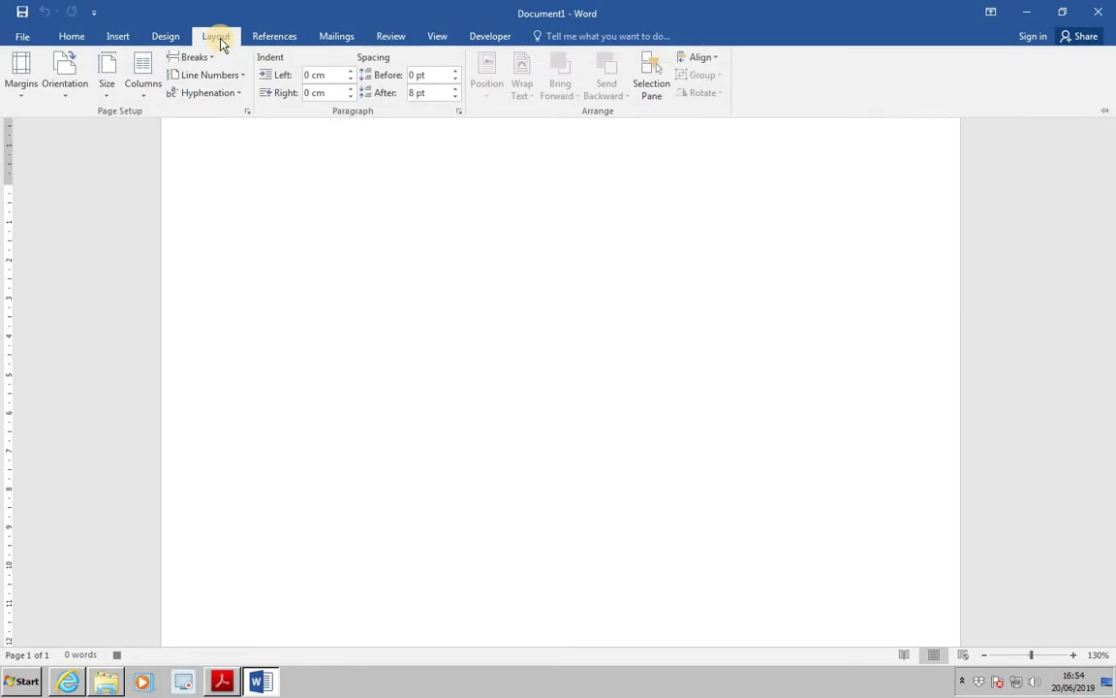
left_click(65, 94)
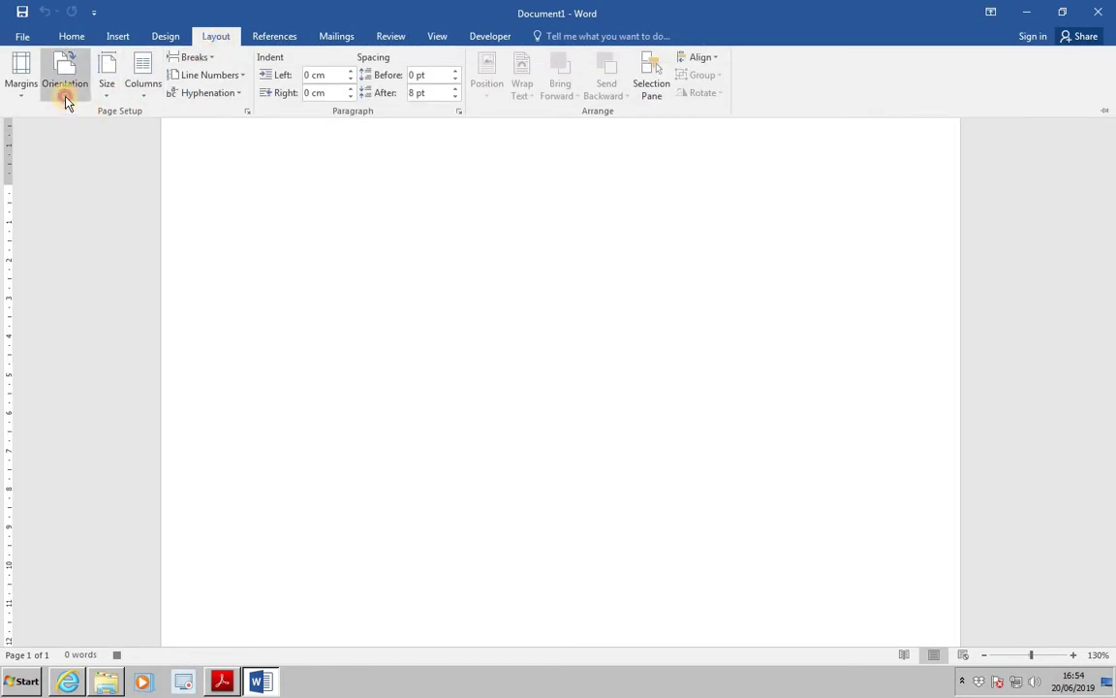
left_click(89, 155)
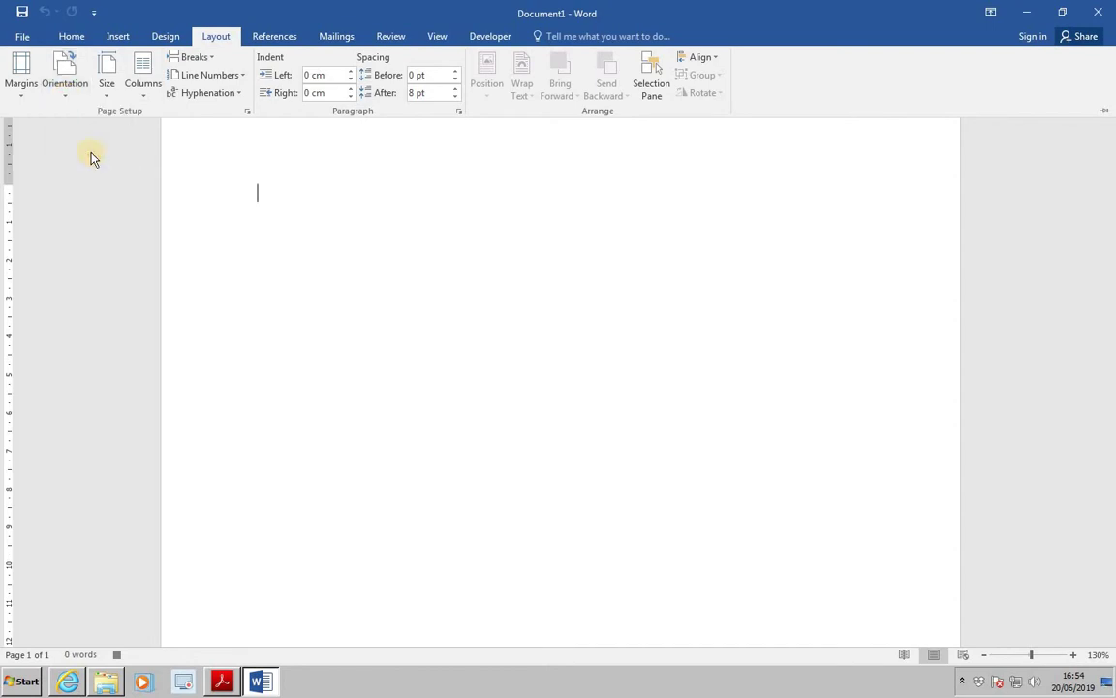
key("ctrl+F1")
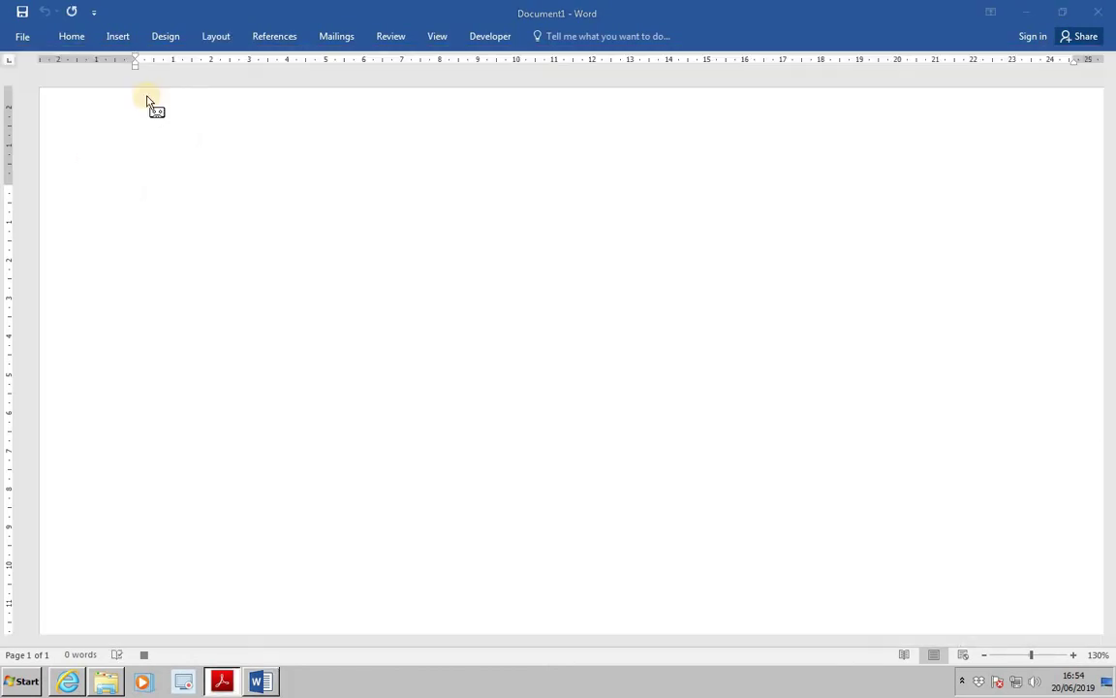
- Stop recording the Landscape macro and close the document without saving
left_click(145, 656)
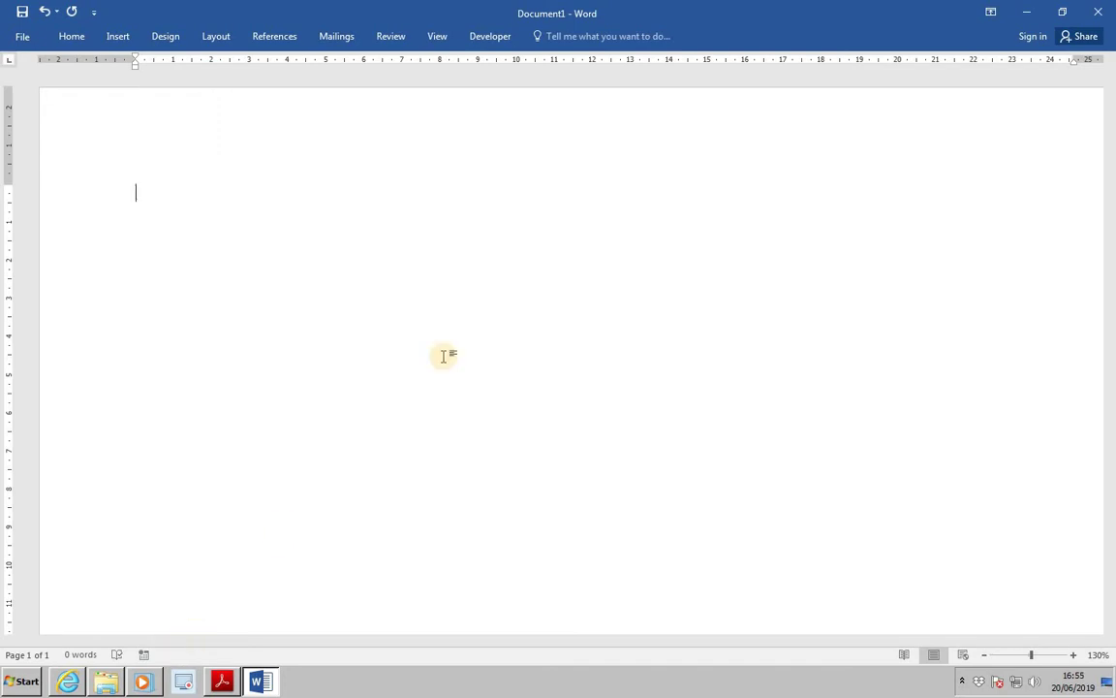
left_click(1097, 11)
left_click(557, 373)
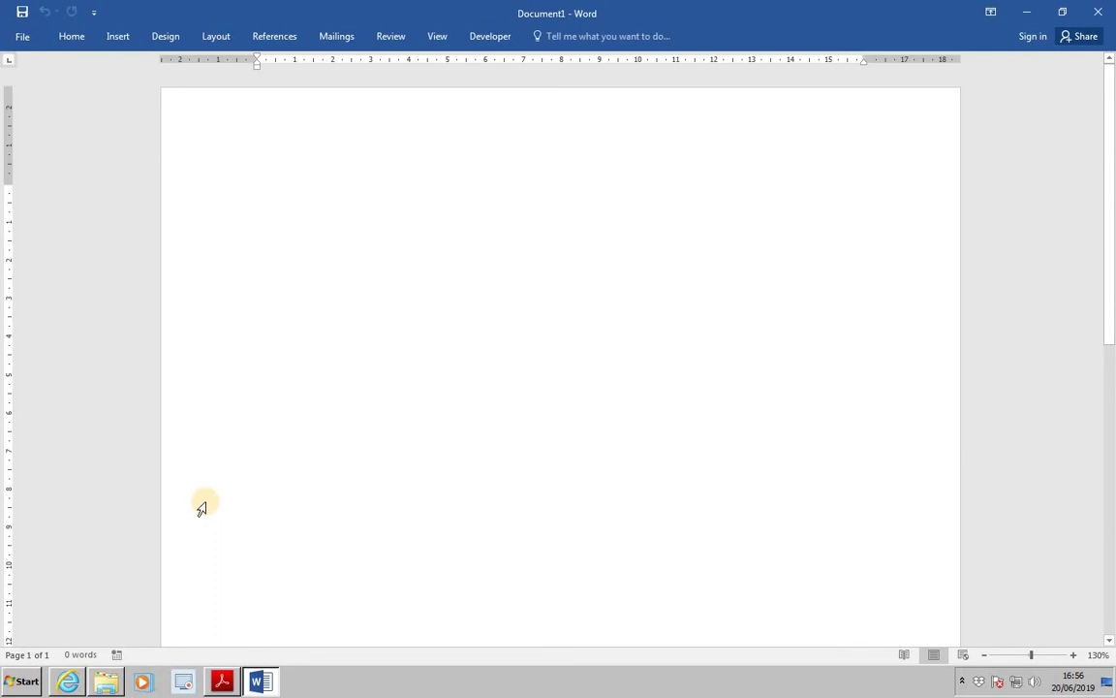
- Begin recording a macro named Footer, stored for all documents
left_click(115, 654)
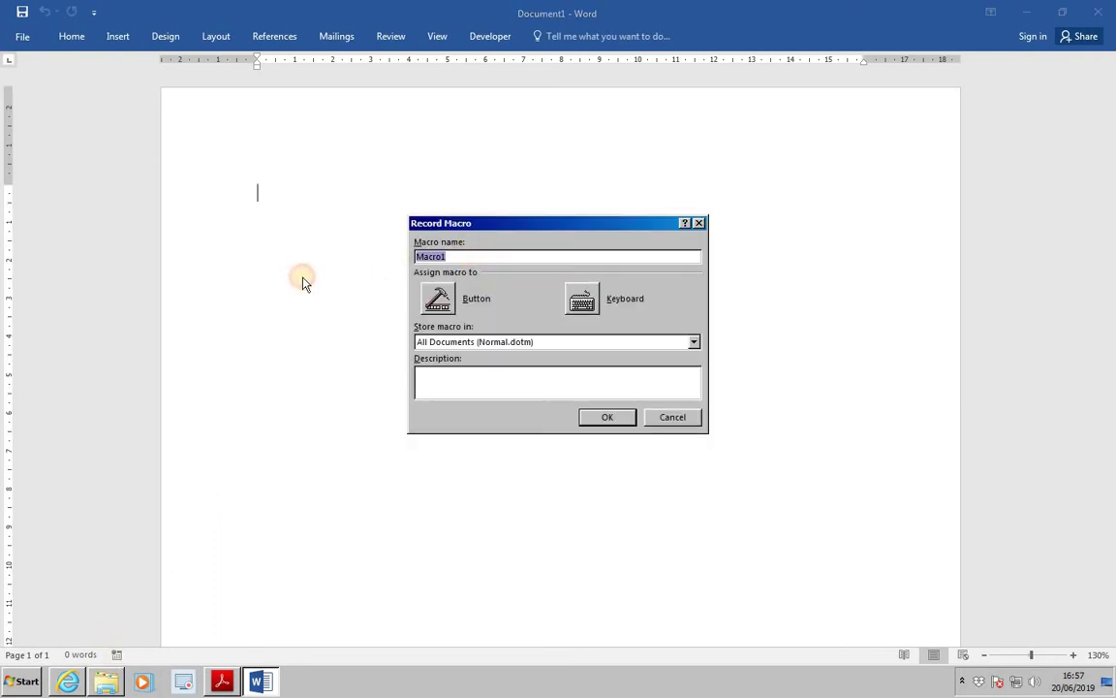
type("Footer")
left_click(623, 422)
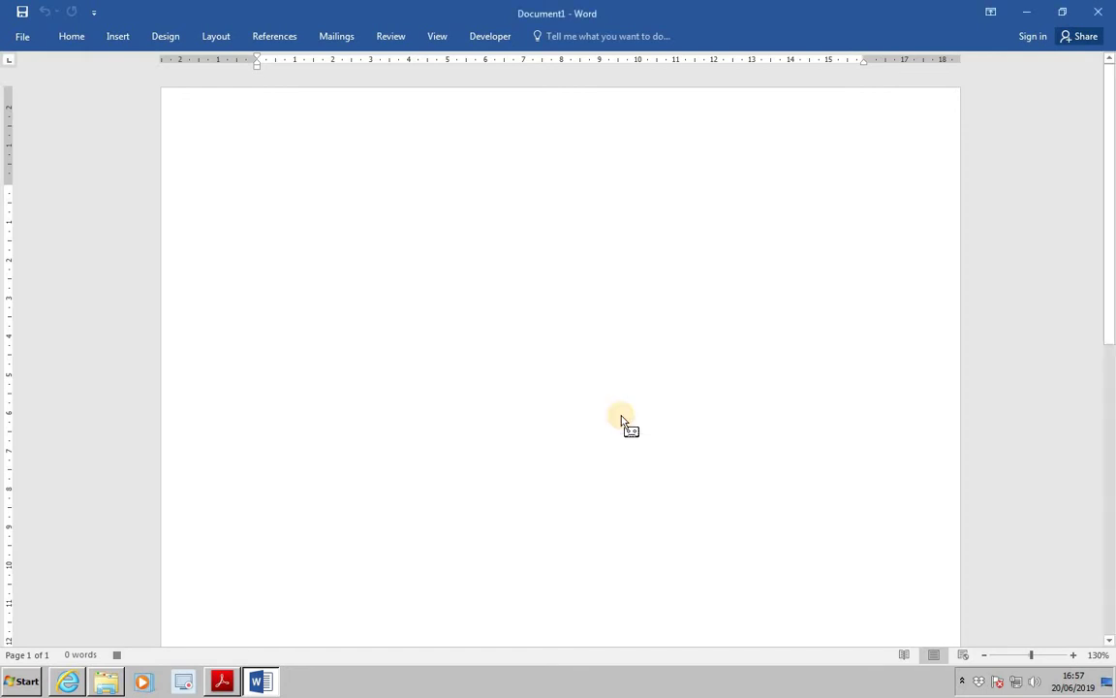
left_click(121, 37)
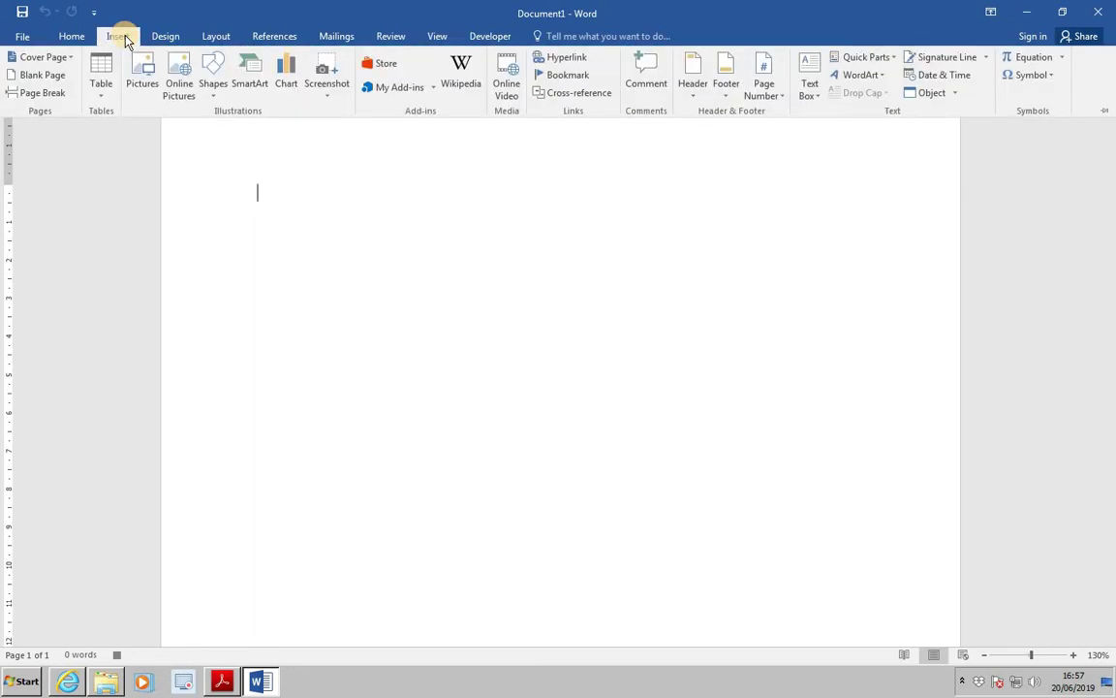
- Insert a Document Information FileName field, showing Document1, into a blank page header
left_click(690, 82)
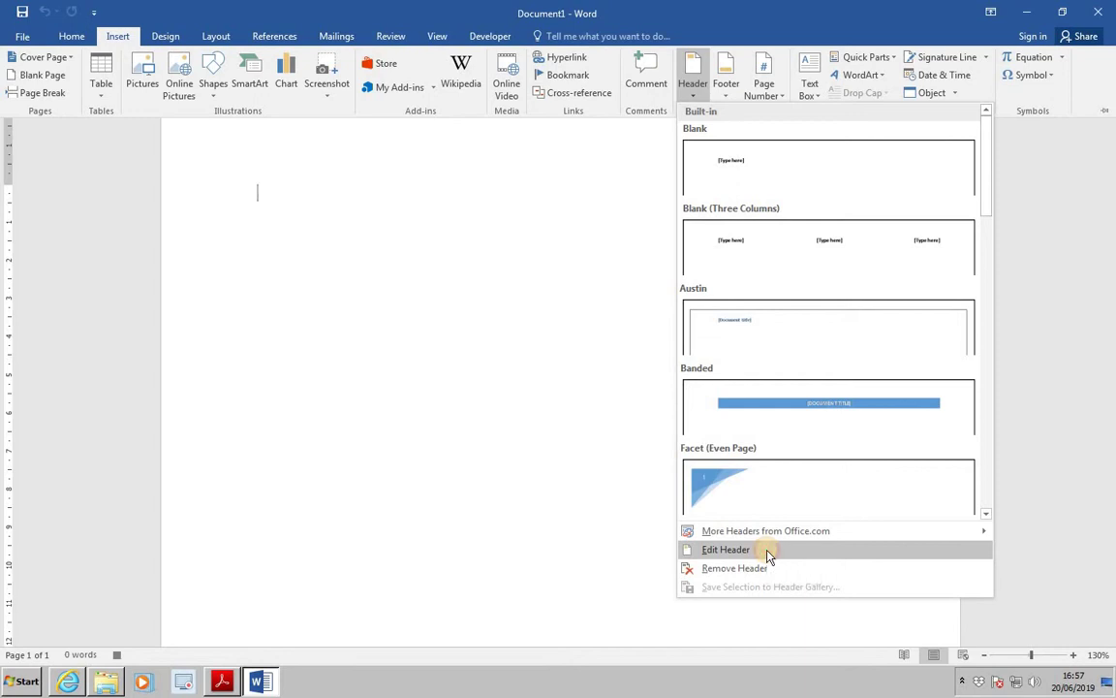
left_click(726, 550)
left_click(115, 39)
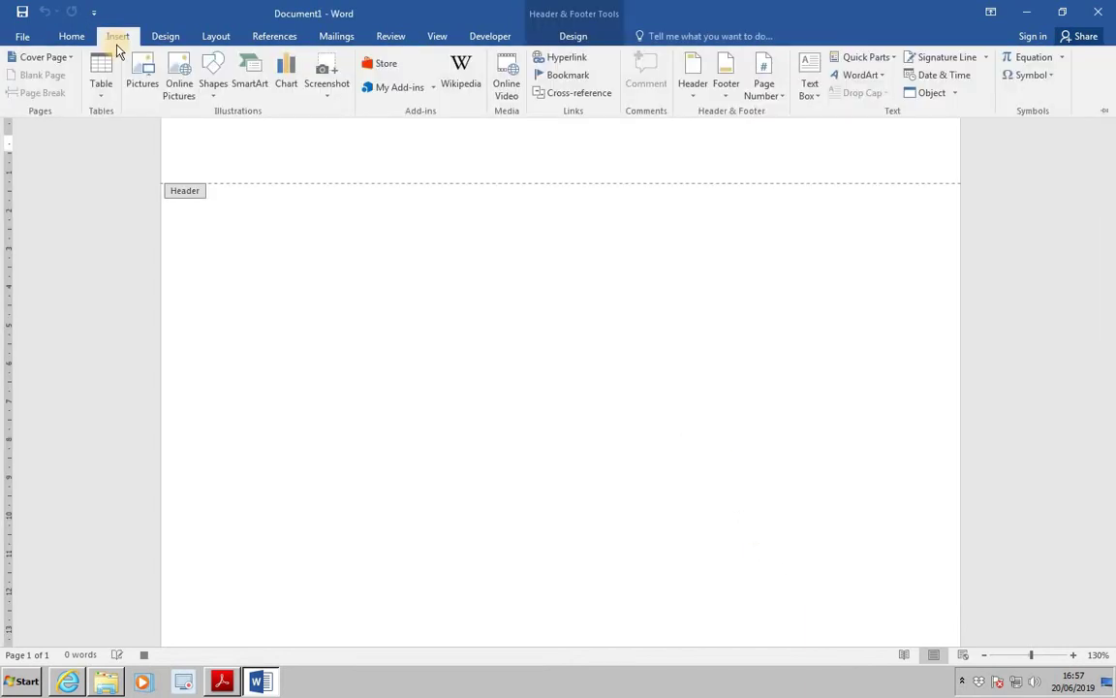
left_click(893, 60)
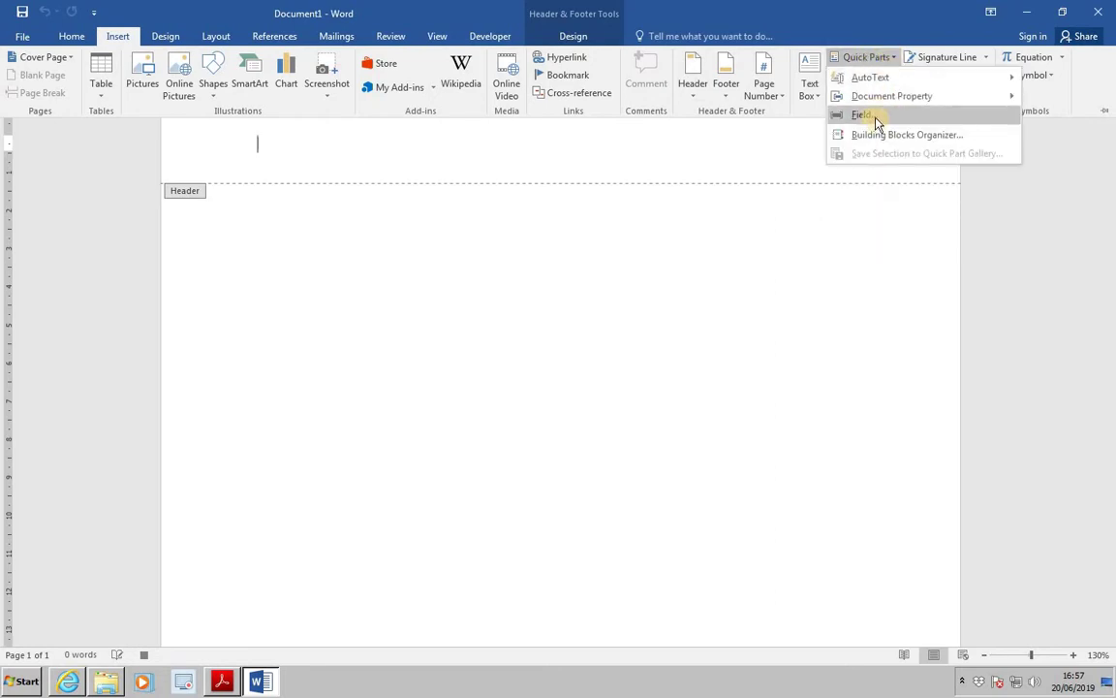
left_click(875, 118)
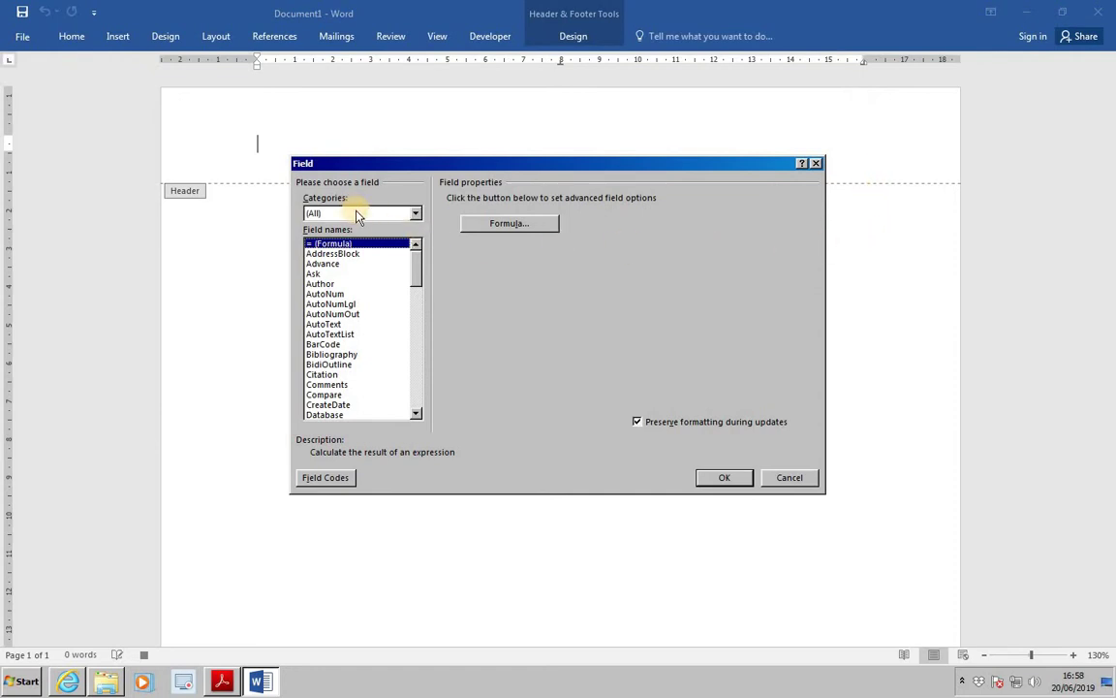
left_click(417, 214)
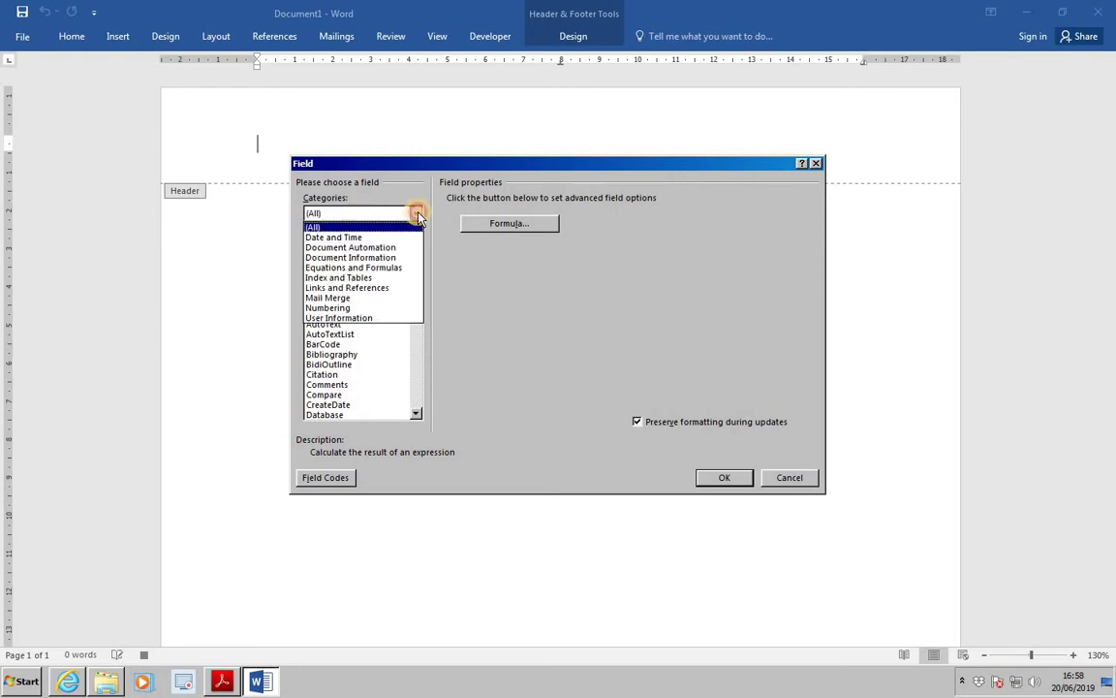
left_click(408, 259)
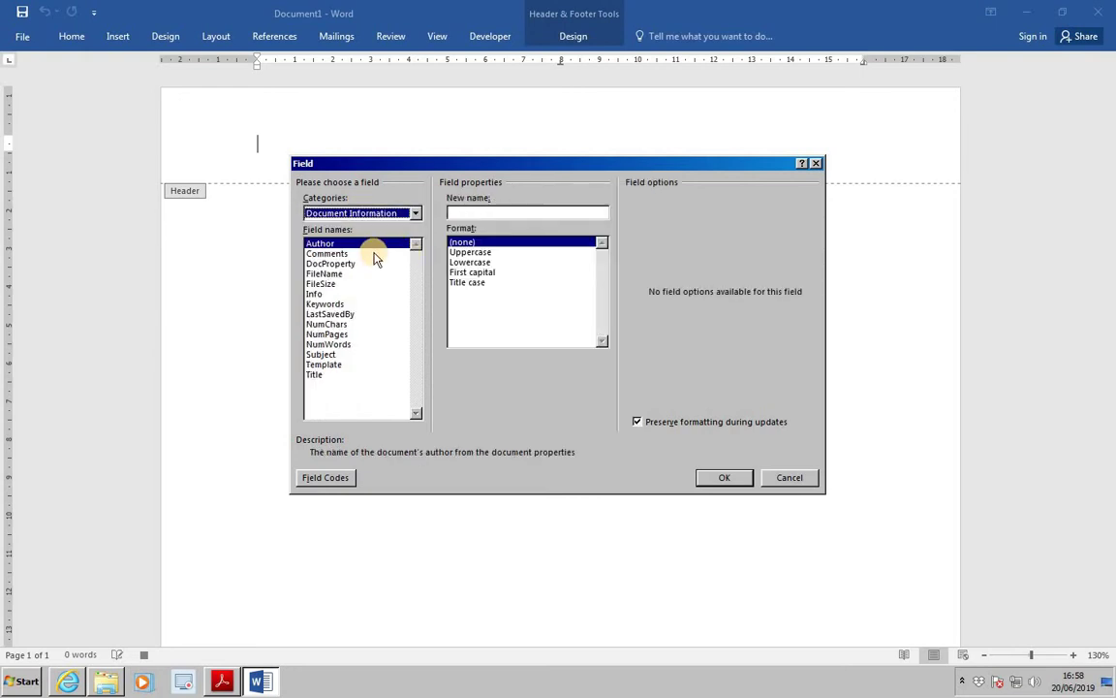
left_click(326, 275)
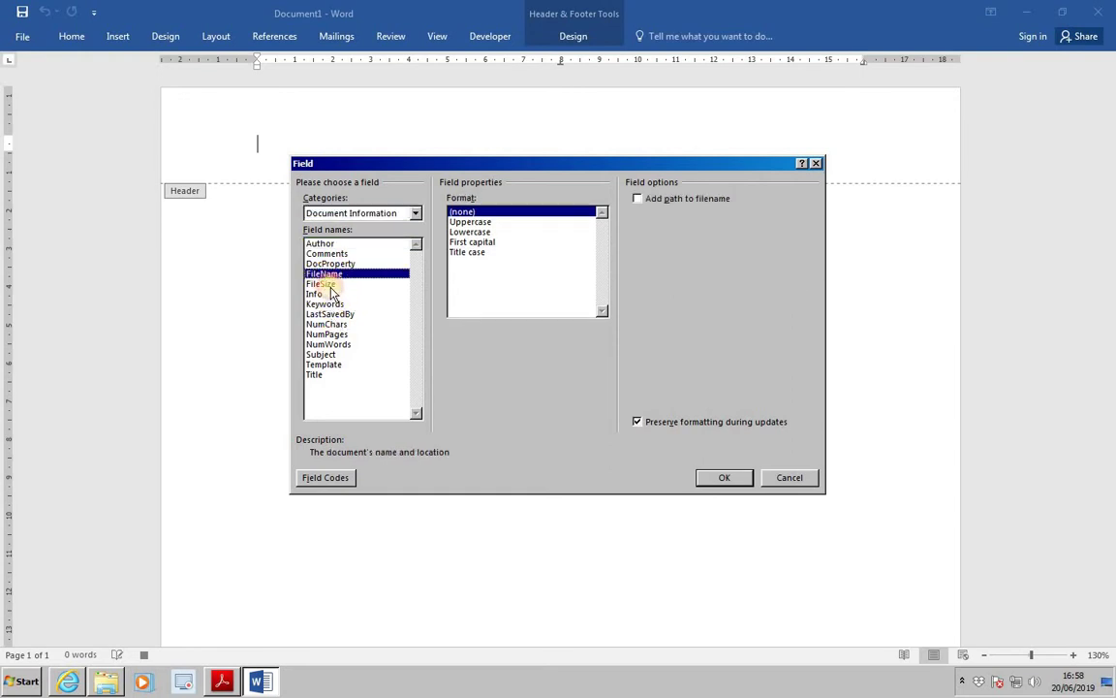
left_click(722, 477)
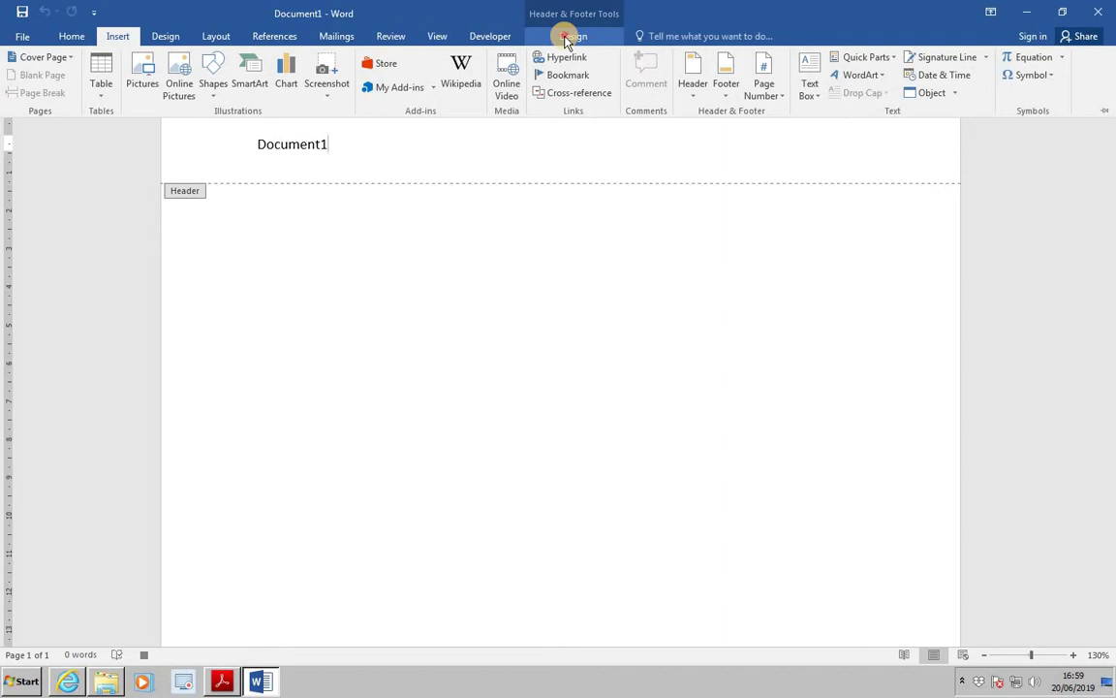
- Go to the footer, type the author's name at the left, and tab to the right side
left_click(570, 37)
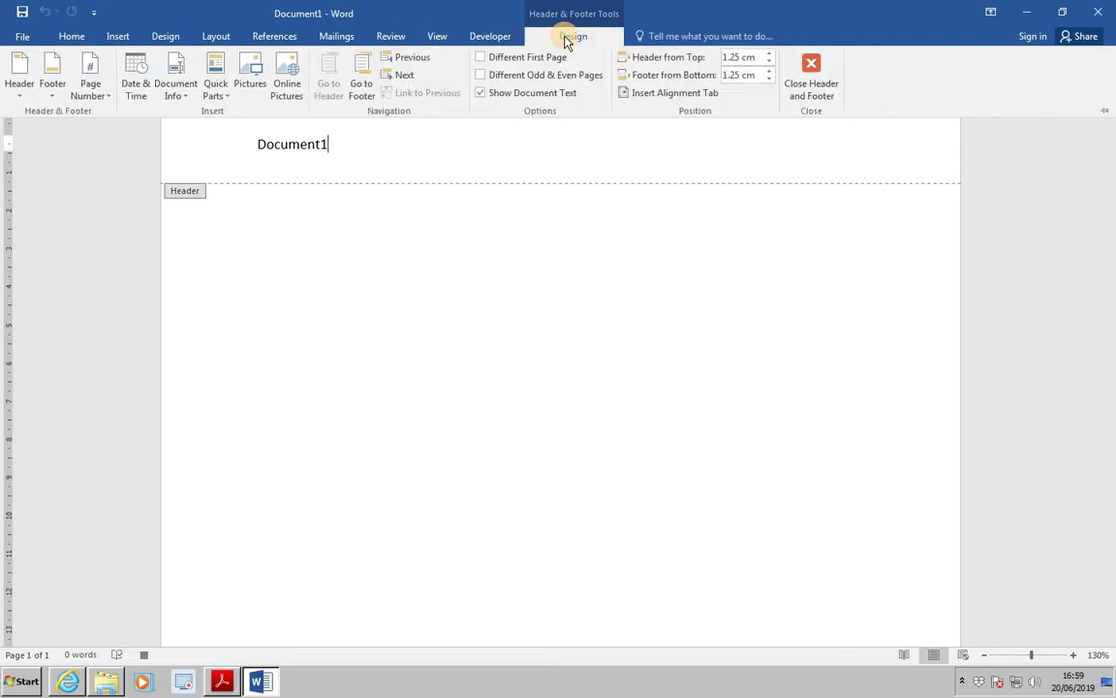
left_click(368, 81)
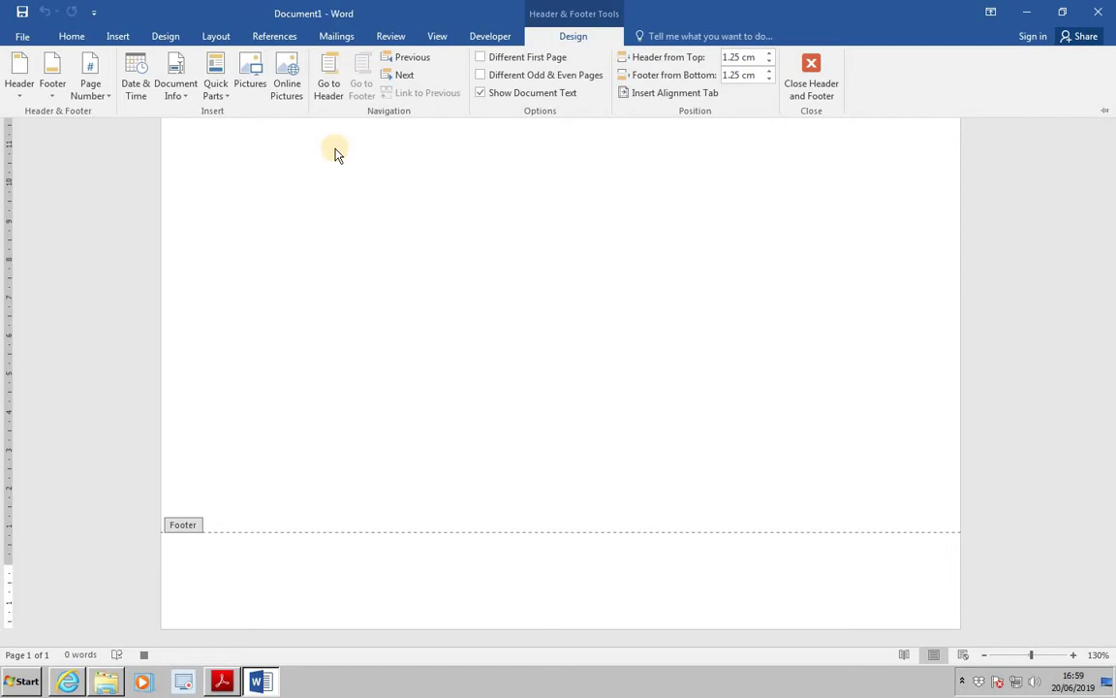
type("Martin Radnan")
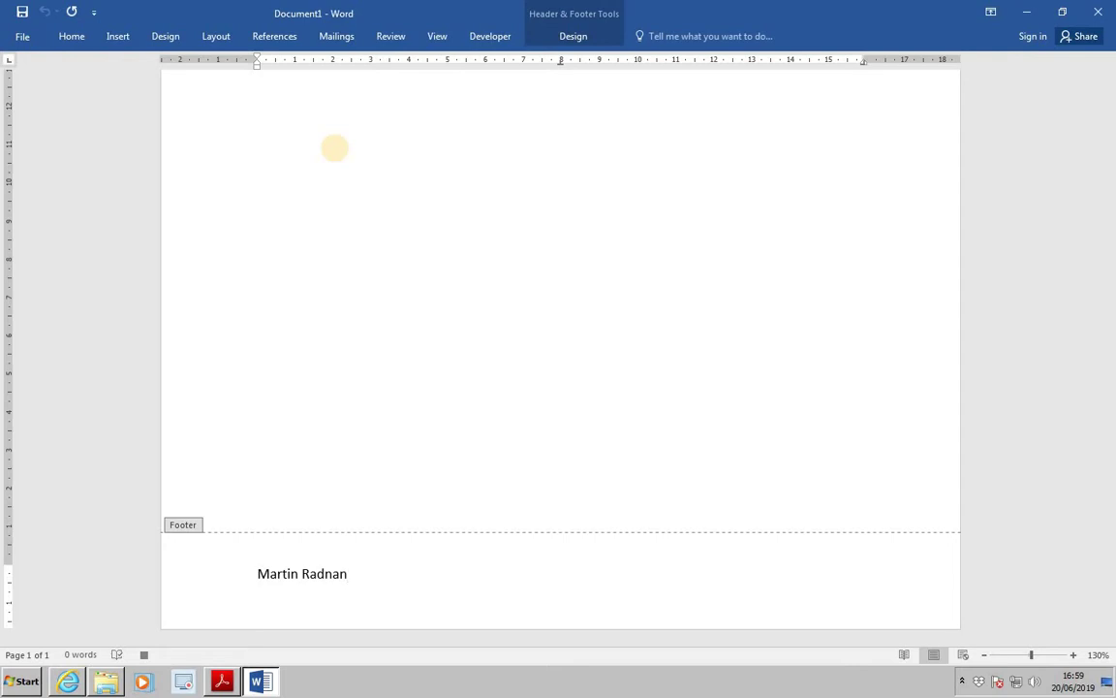
key("Tab")
key("Tab")
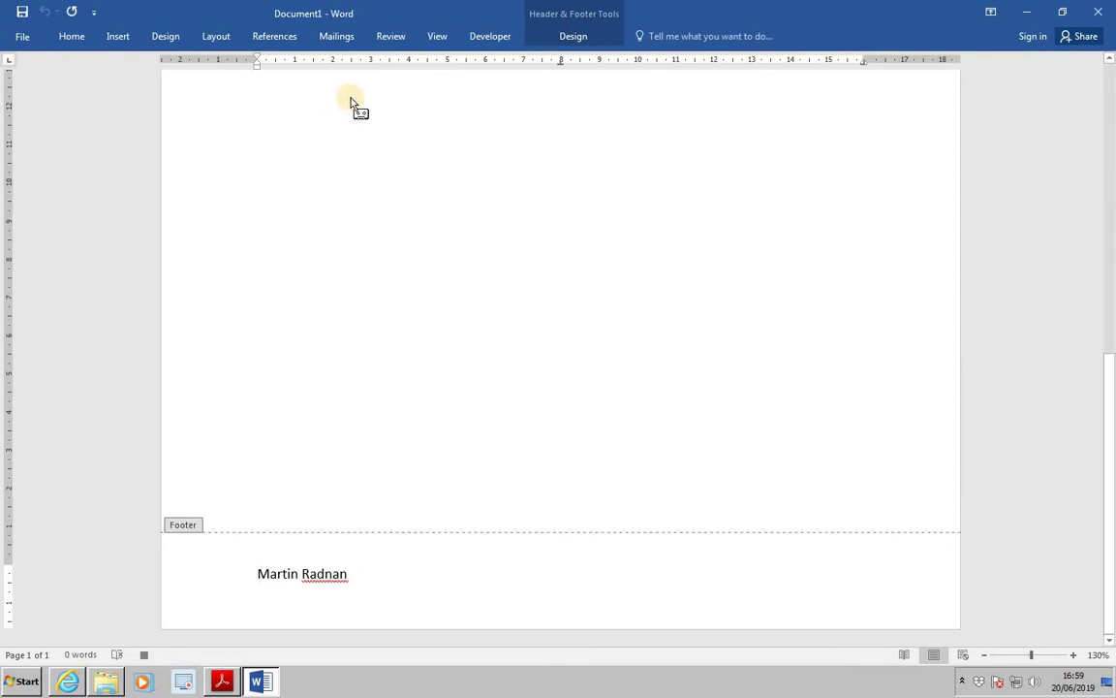
key("ctrl+F1")
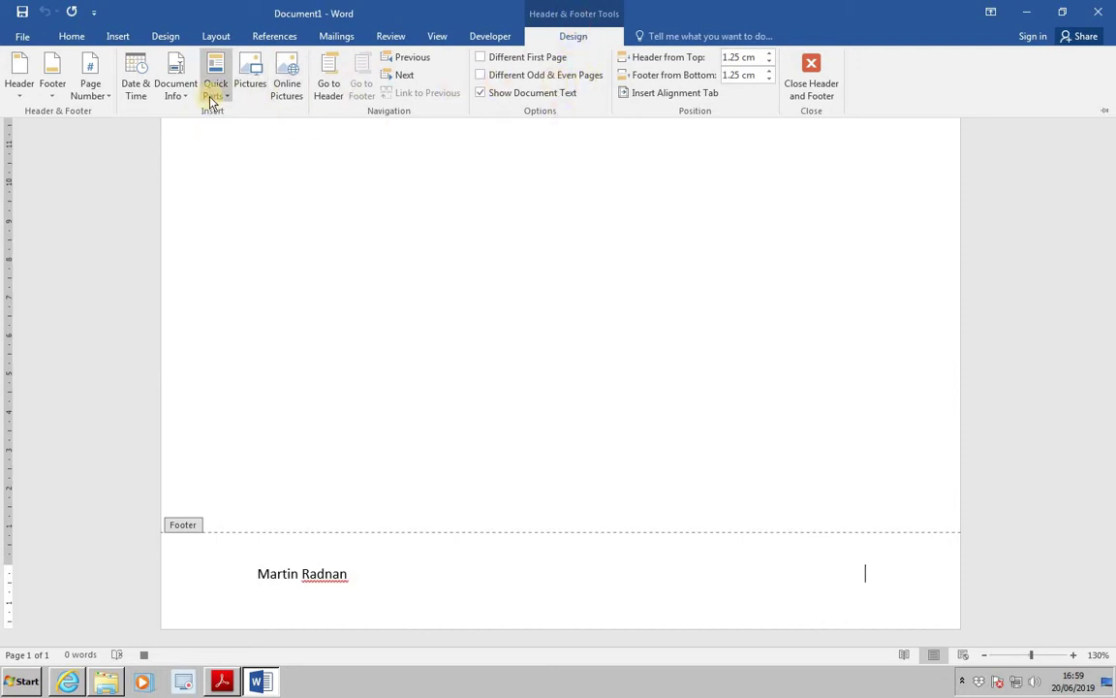
- Insert the date in '20 June 2019' format, updating automatically, at the footer's right
left_click(138, 90)
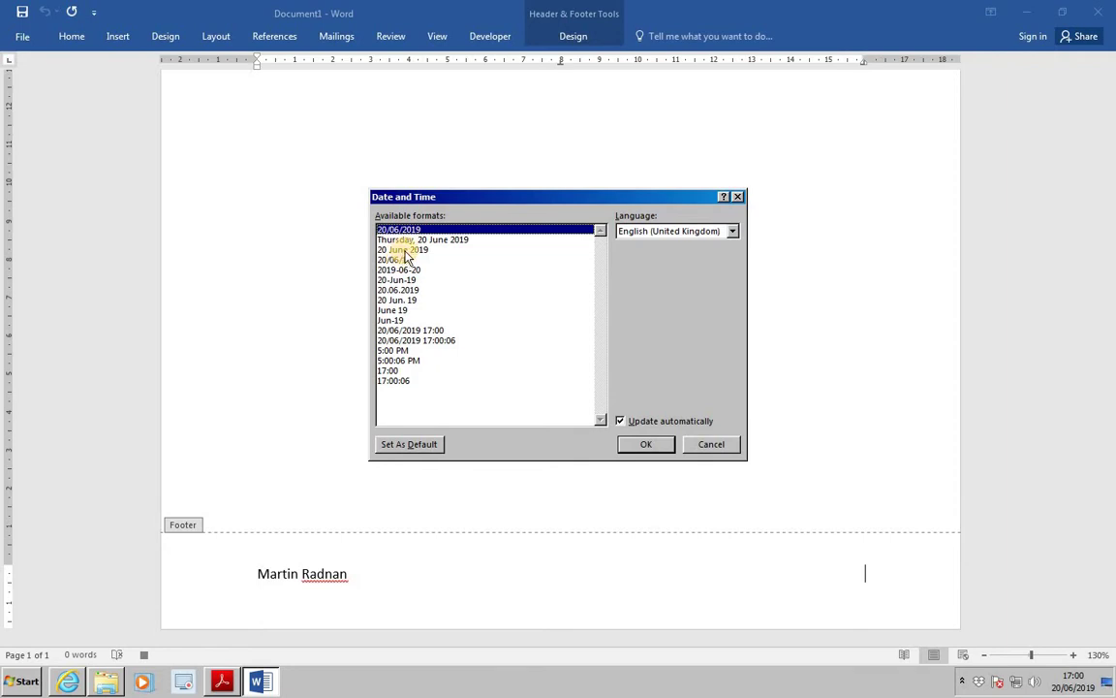
left_click(405, 250)
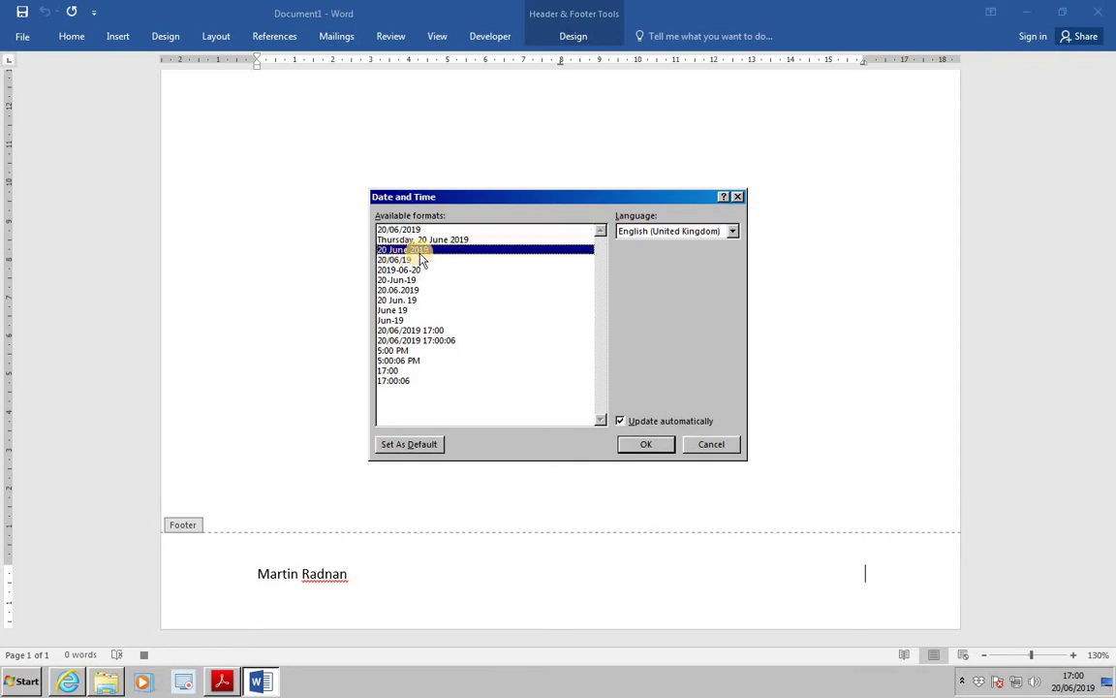
left_click(641, 445)
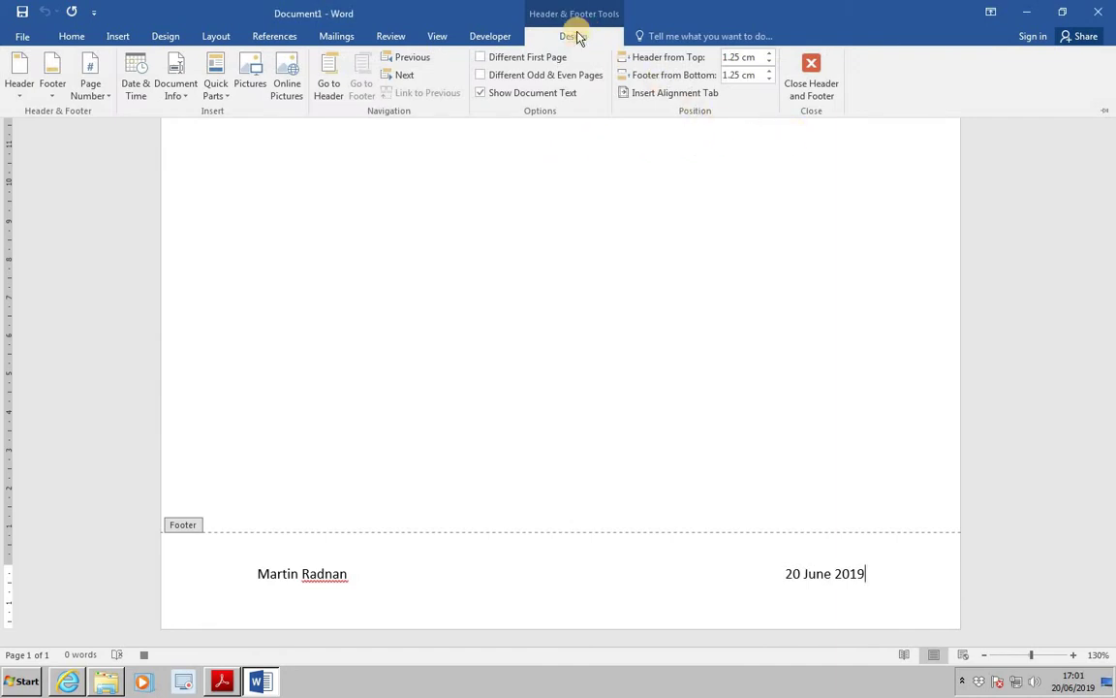
- Close header and footer editing and stop the Footer macro recording
left_click(820, 97)
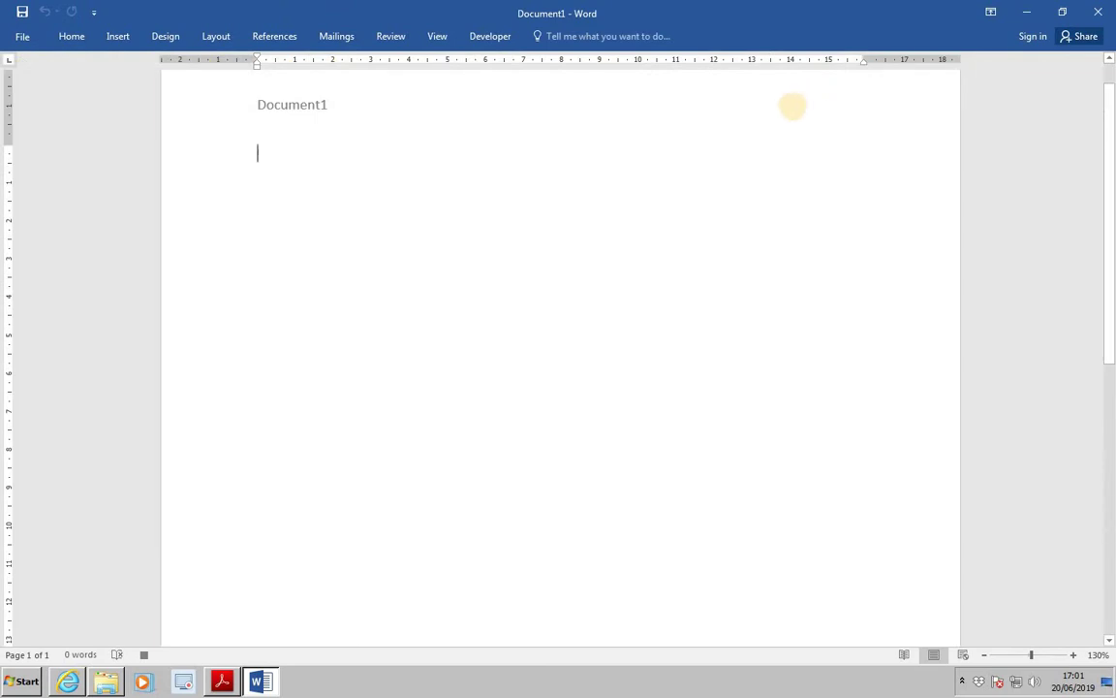
left_click(144, 656)
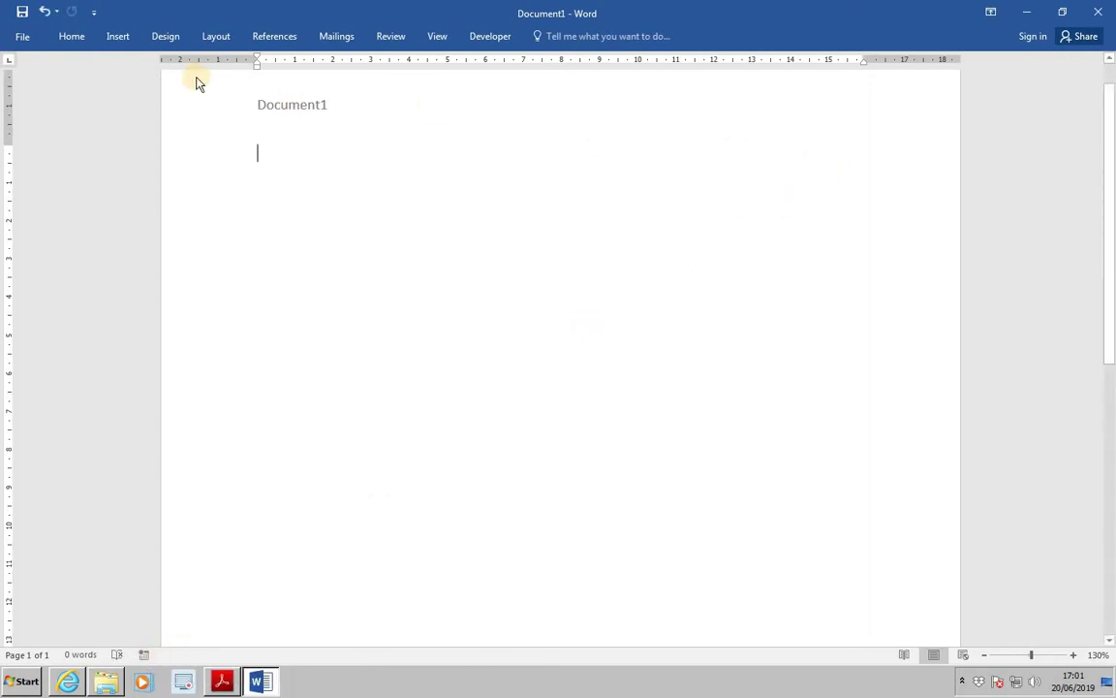
- Close Document1 without saving its changes
left_click(33, 43)
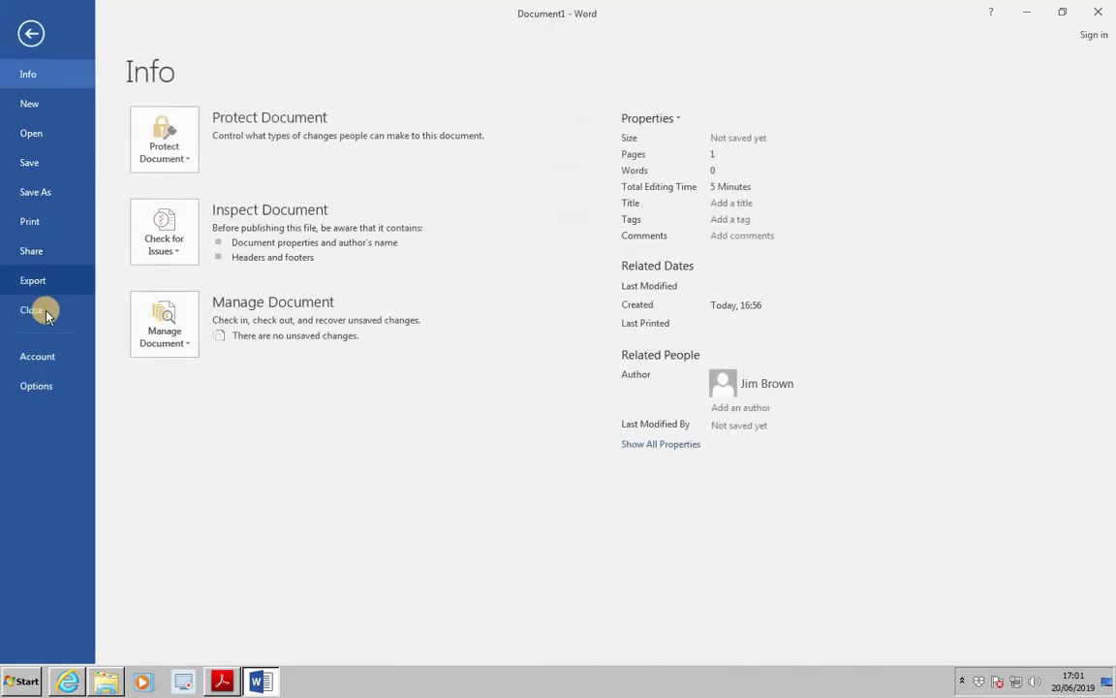
left_click(41, 308)
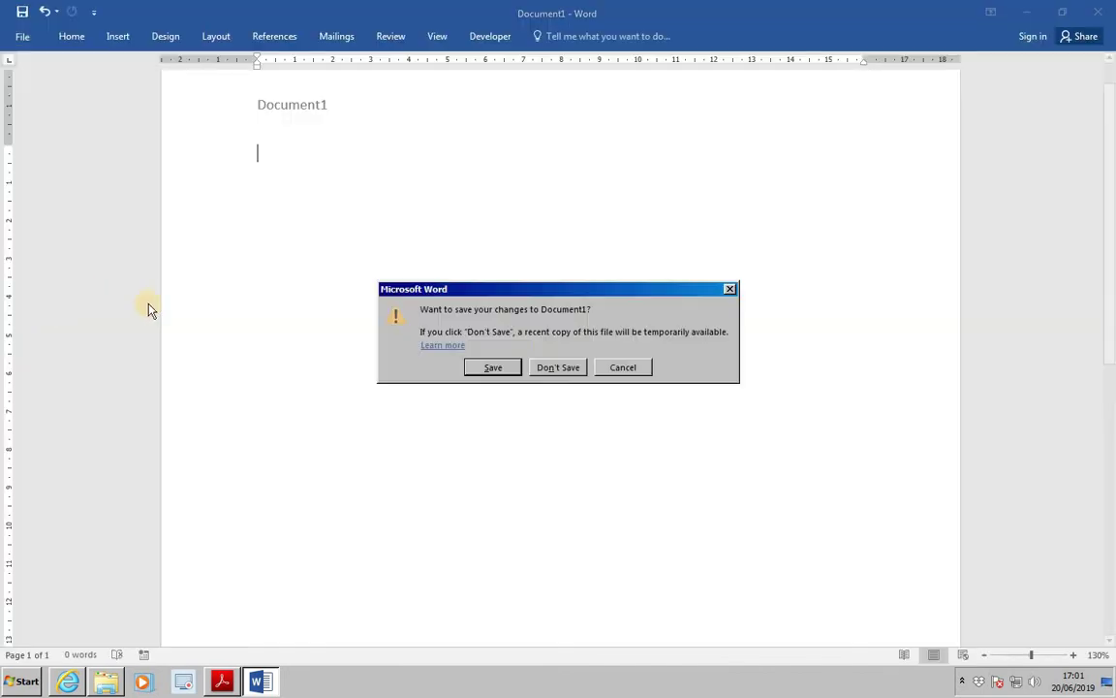
left_click(557, 371)
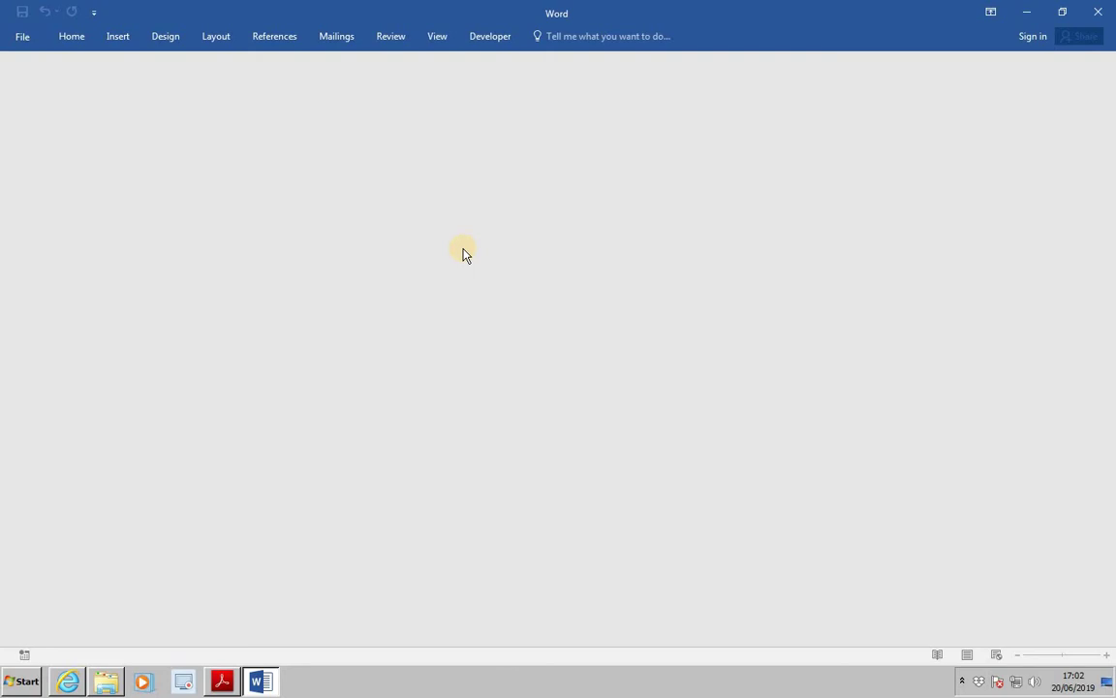
- Create a new blank document
left_click(22, 35)
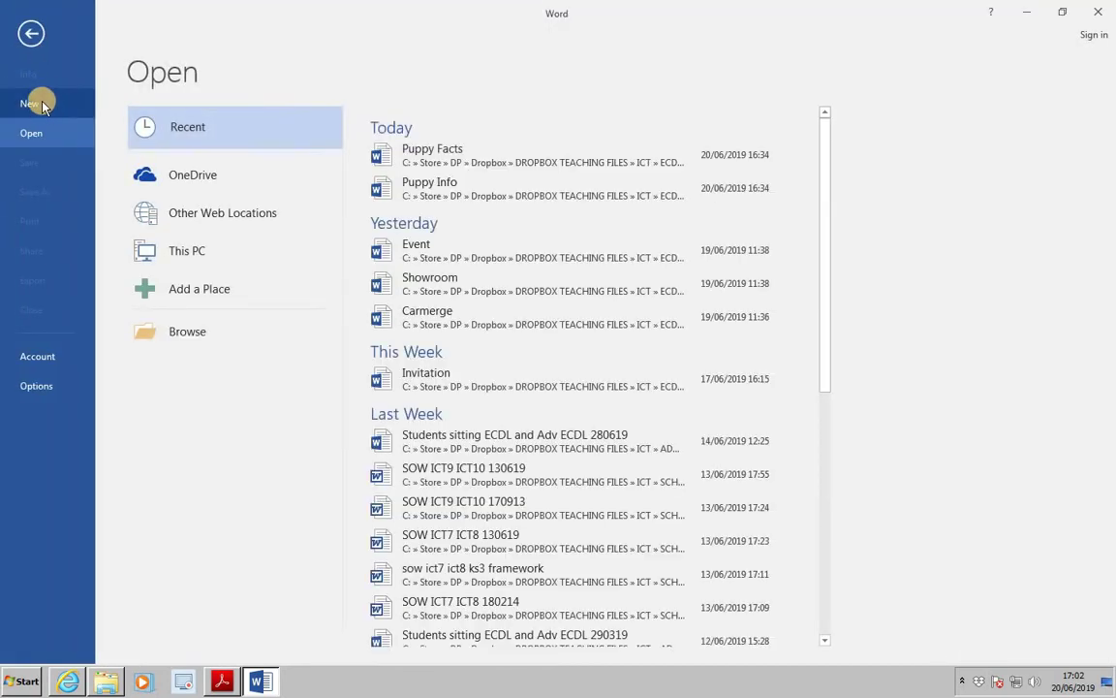
left_click(35, 103)
left_click(215, 287)
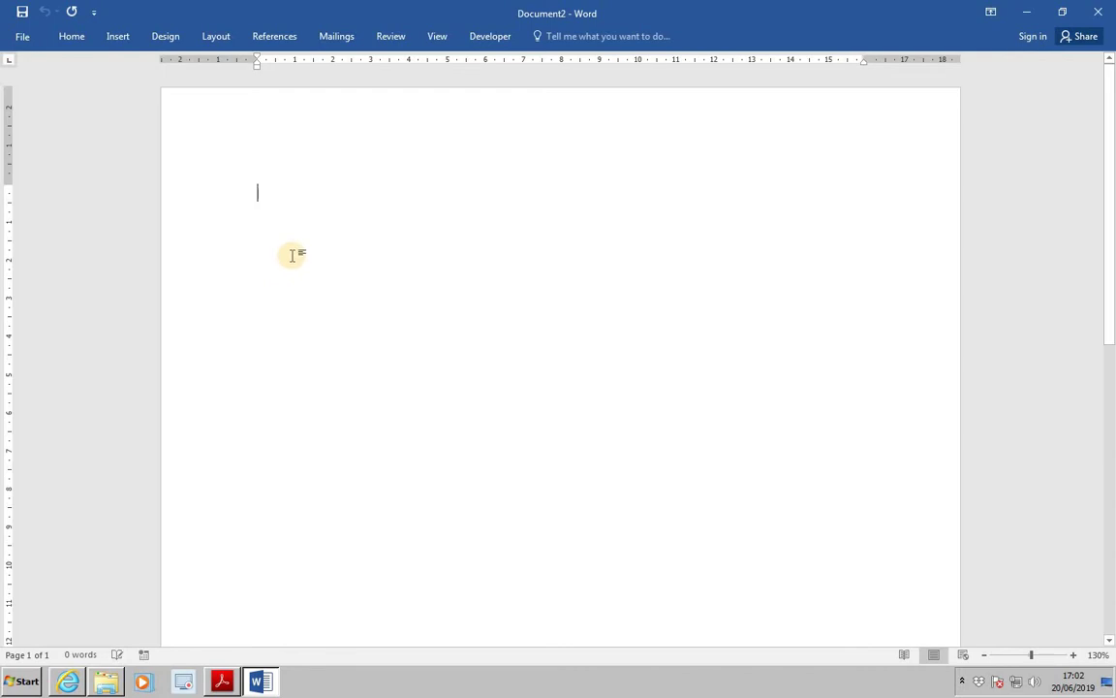
- Begin recording a macro named TableHeader, kept in All Documents (Normal.dotm)
left_click(436, 39)
left_click(720, 82)
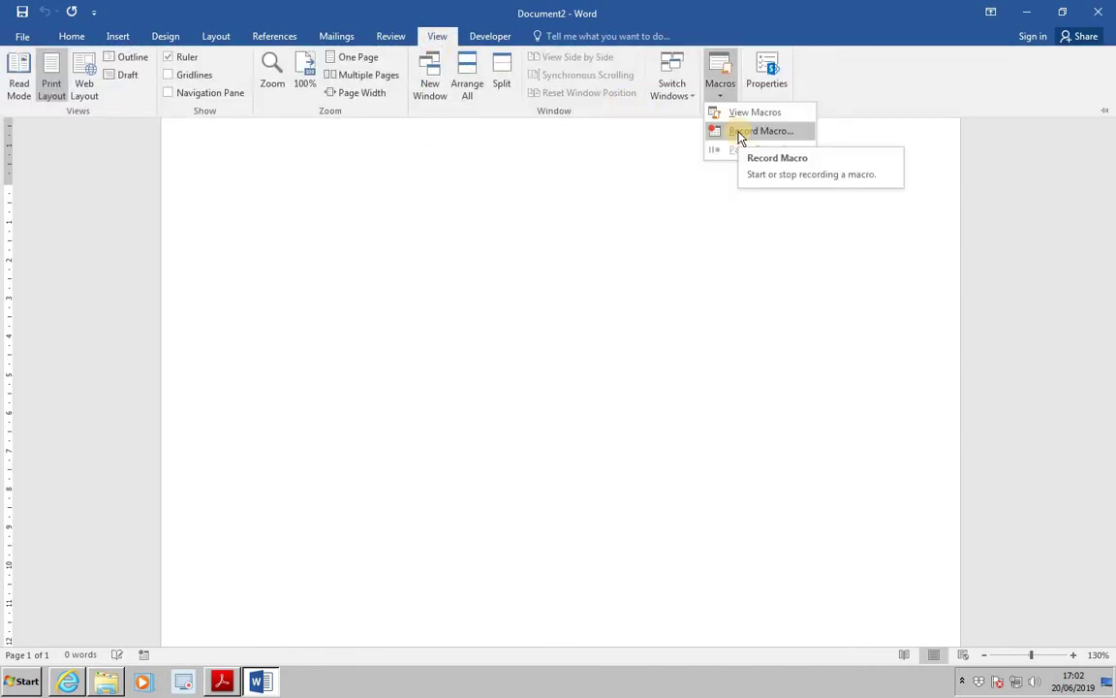
left_click(739, 133)
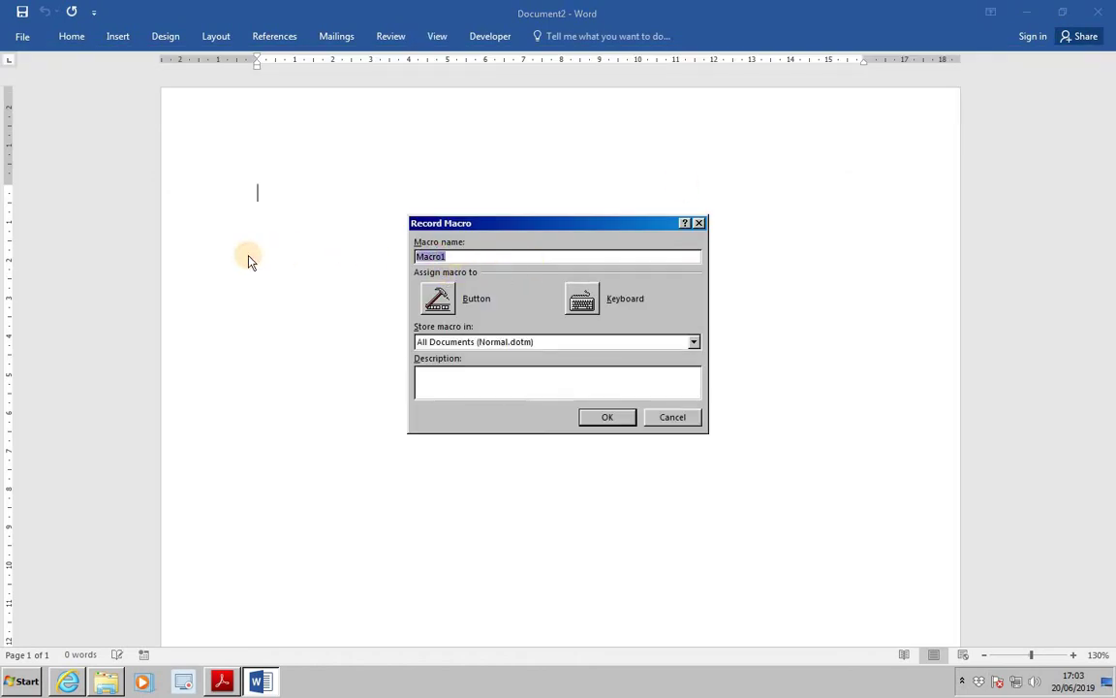
type("Table Header")
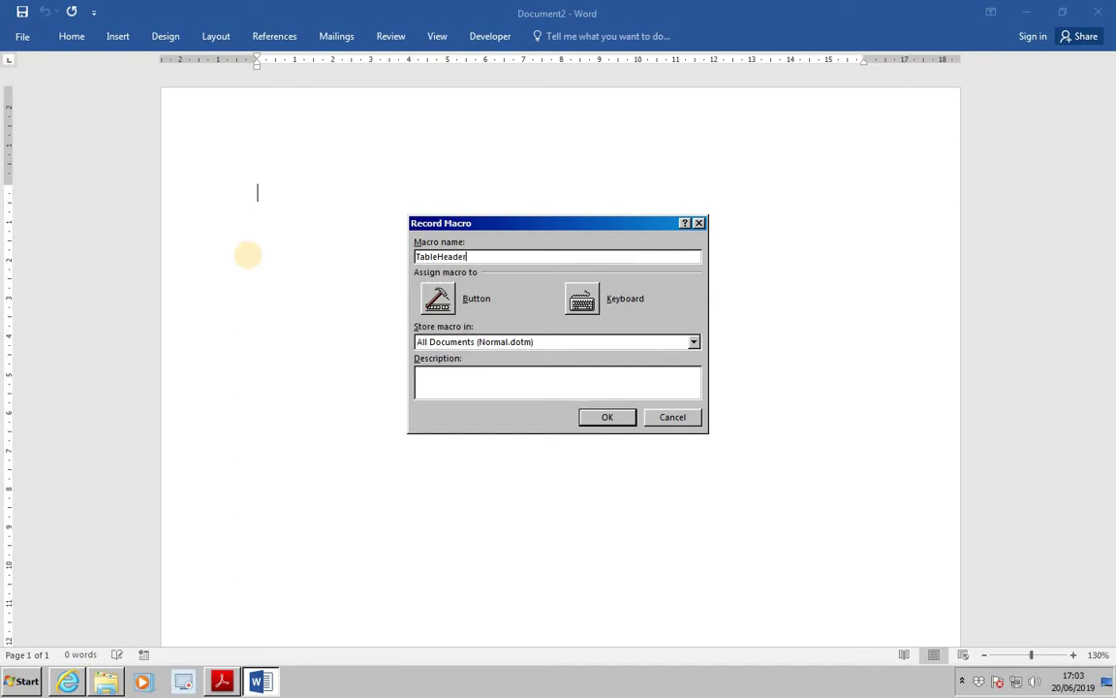
left_click(607, 417)
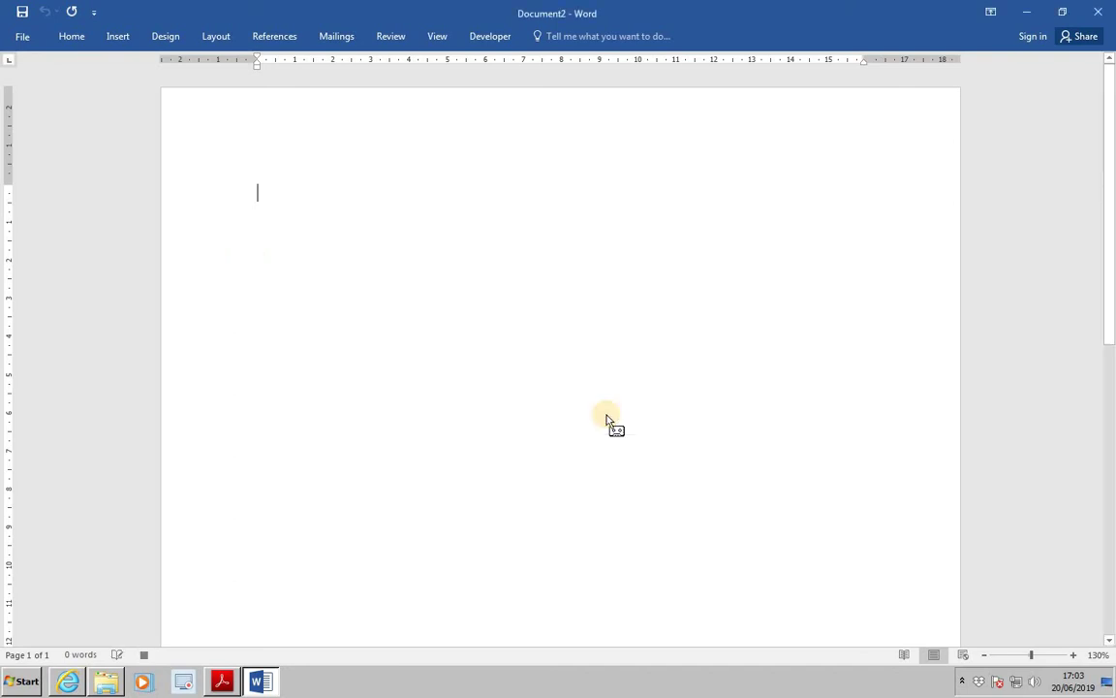
- Insert a table of 5 columns and 2 rows
left_click(124, 38)
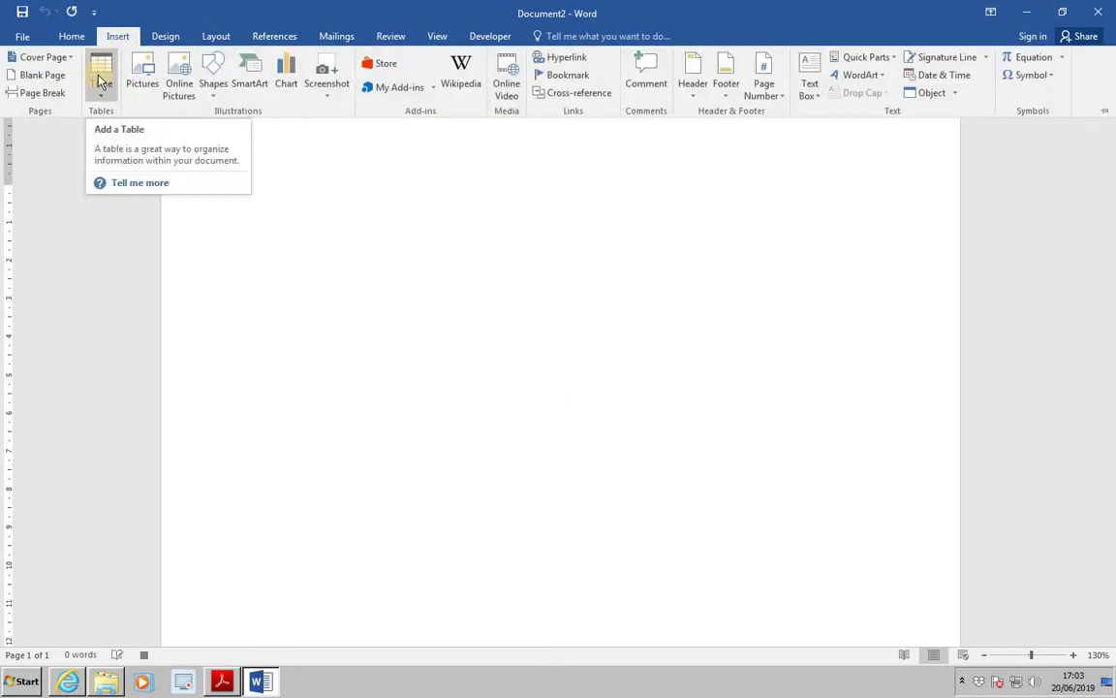
left_click(99, 81)
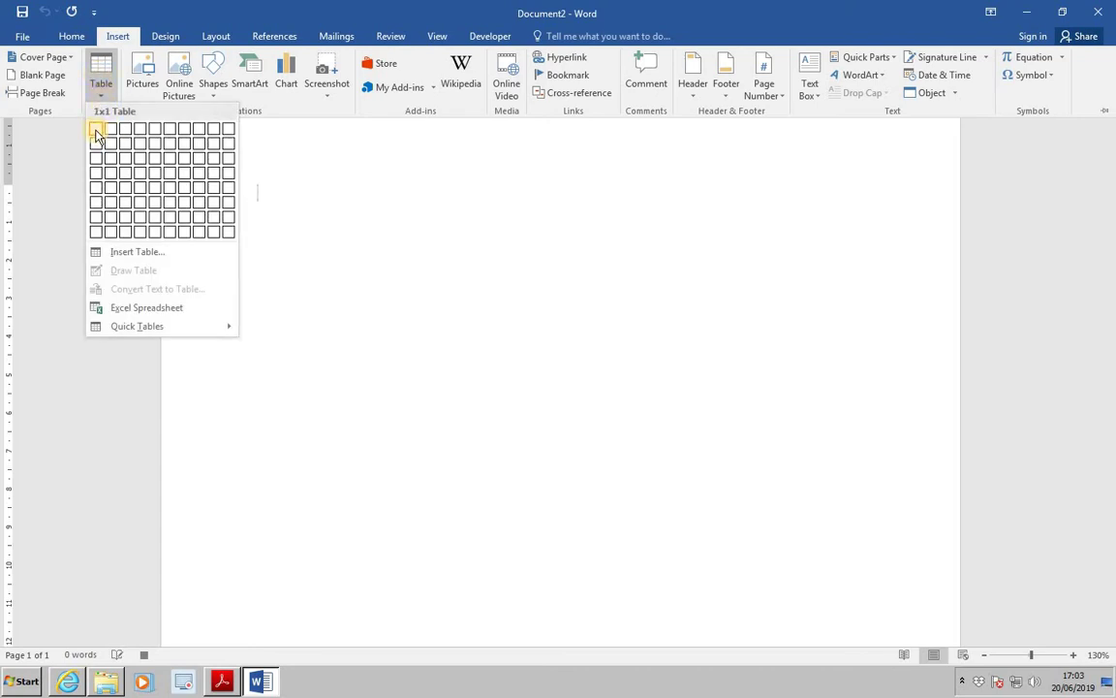
left_click(155, 142)
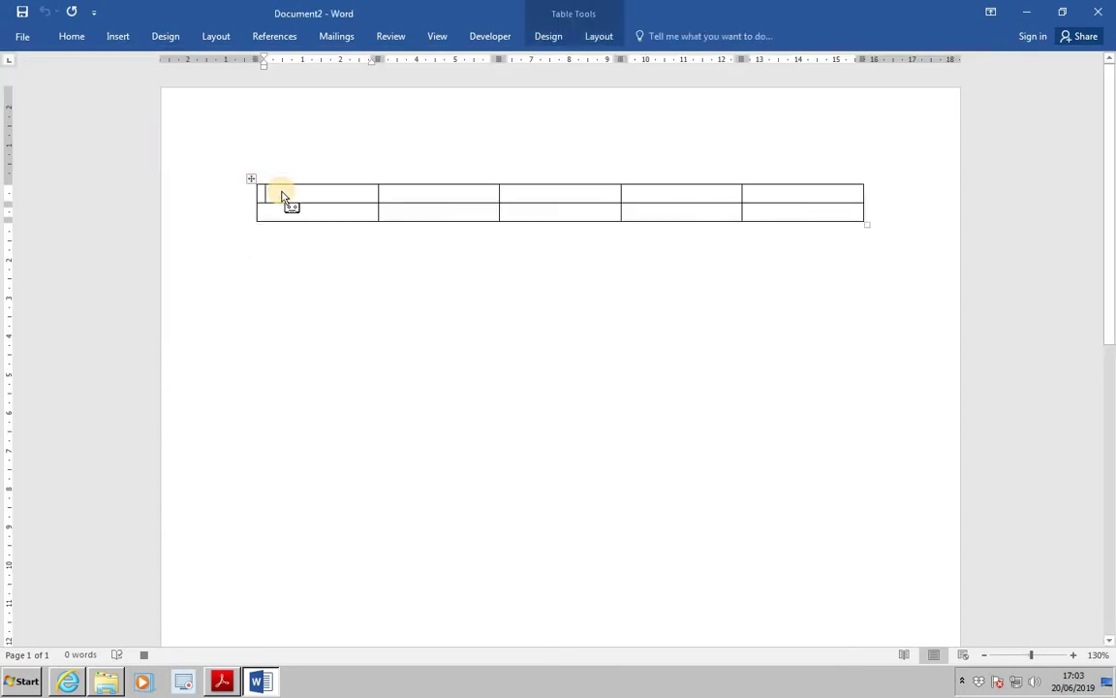
- Type Monday, Tuesday, Wednesday, Thursday and Friday across the table's top row
type("Monday")
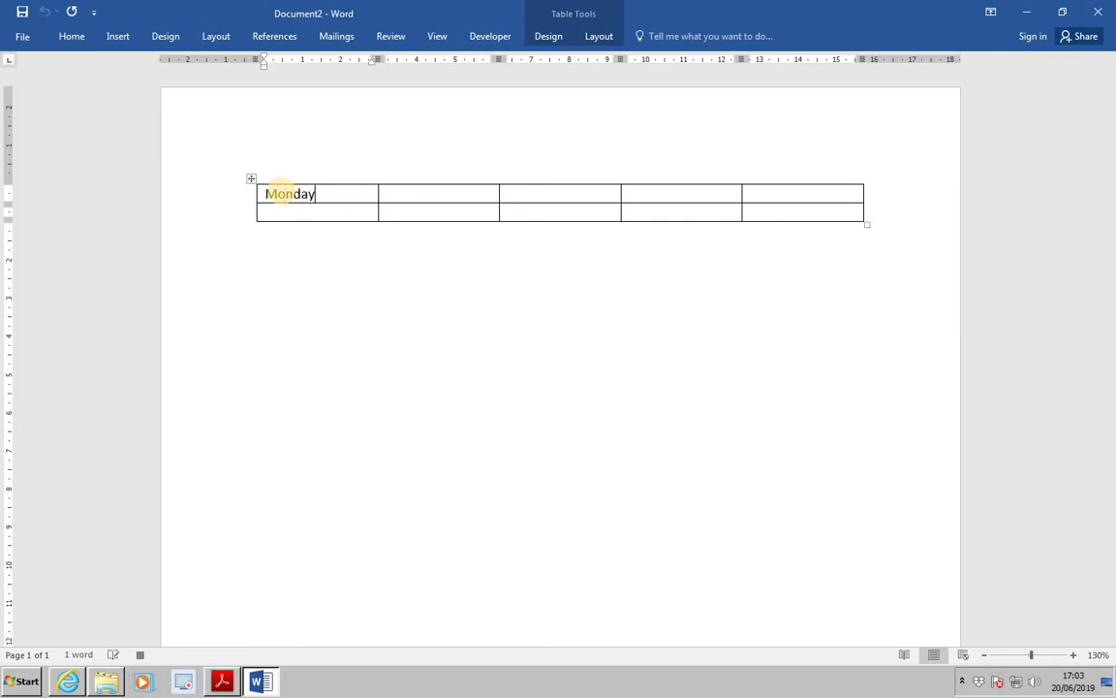
key("Tab")
type("Tuesday")
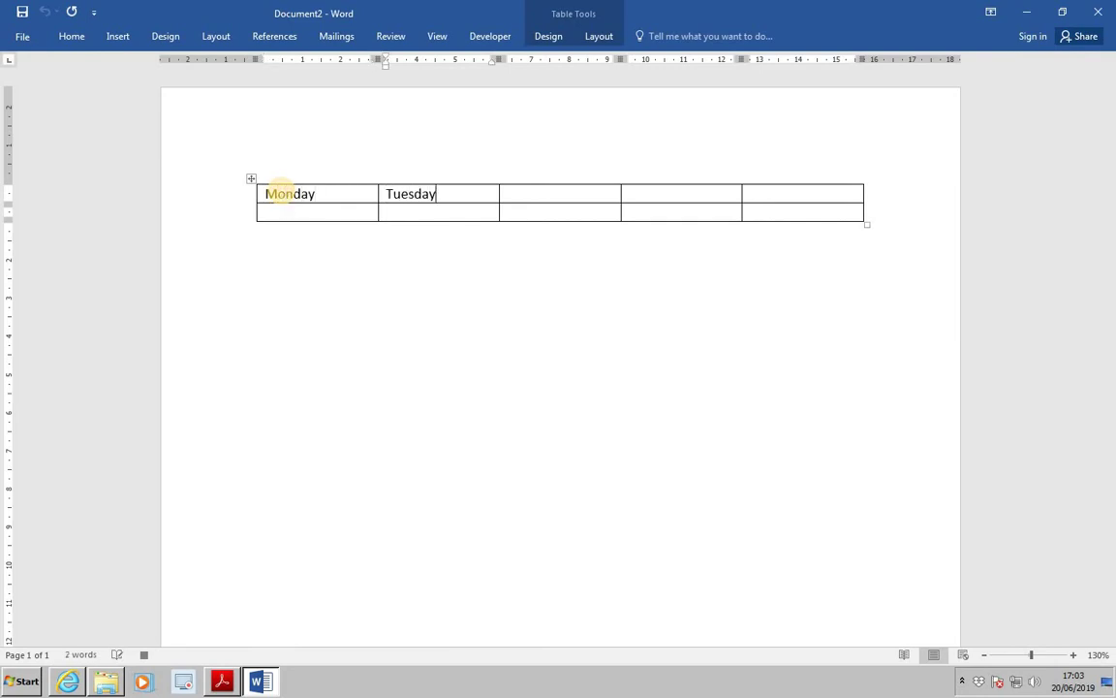
key("Tab")
type("Wednesday")
key("Tab")
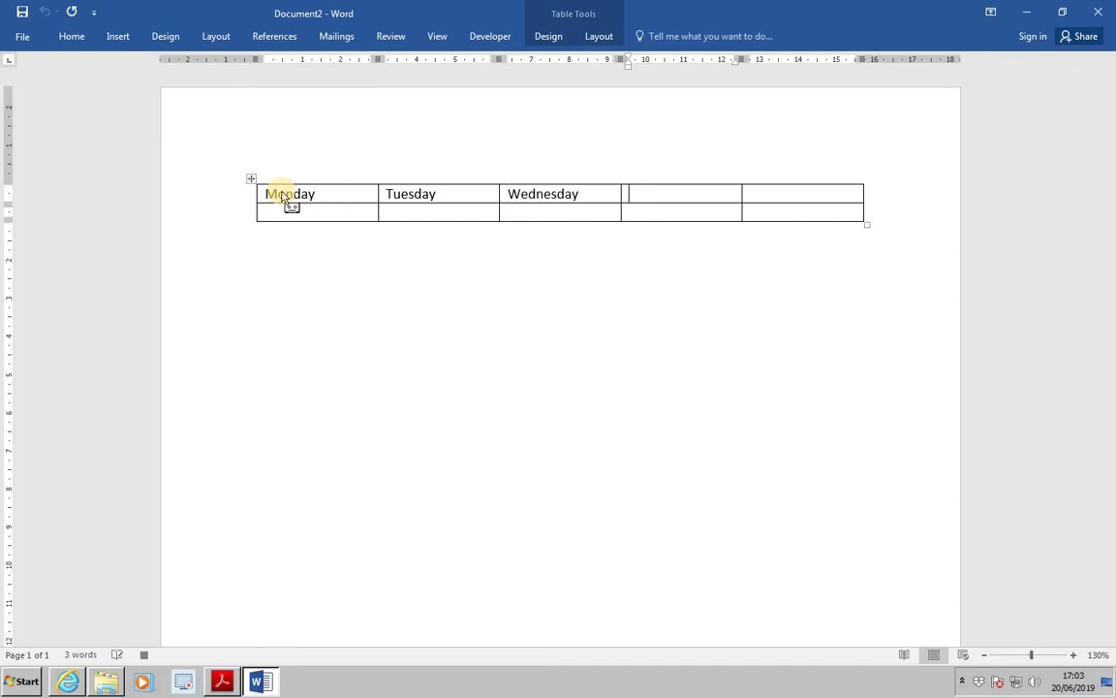
type("Thursday")
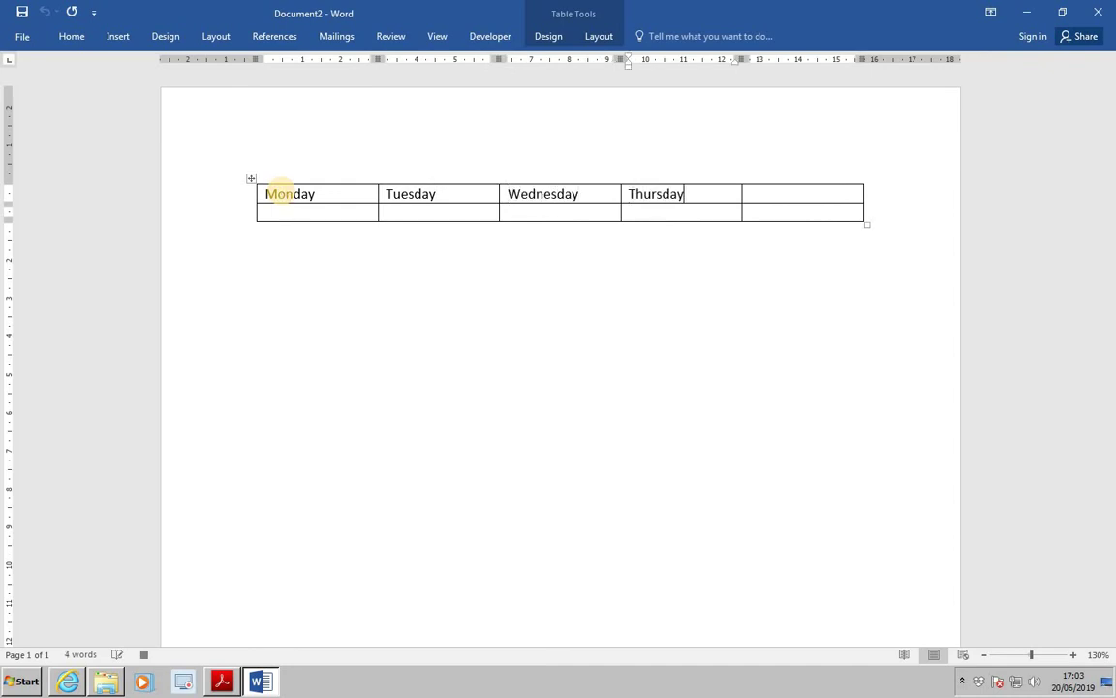
key("Tab")
type("Friday")
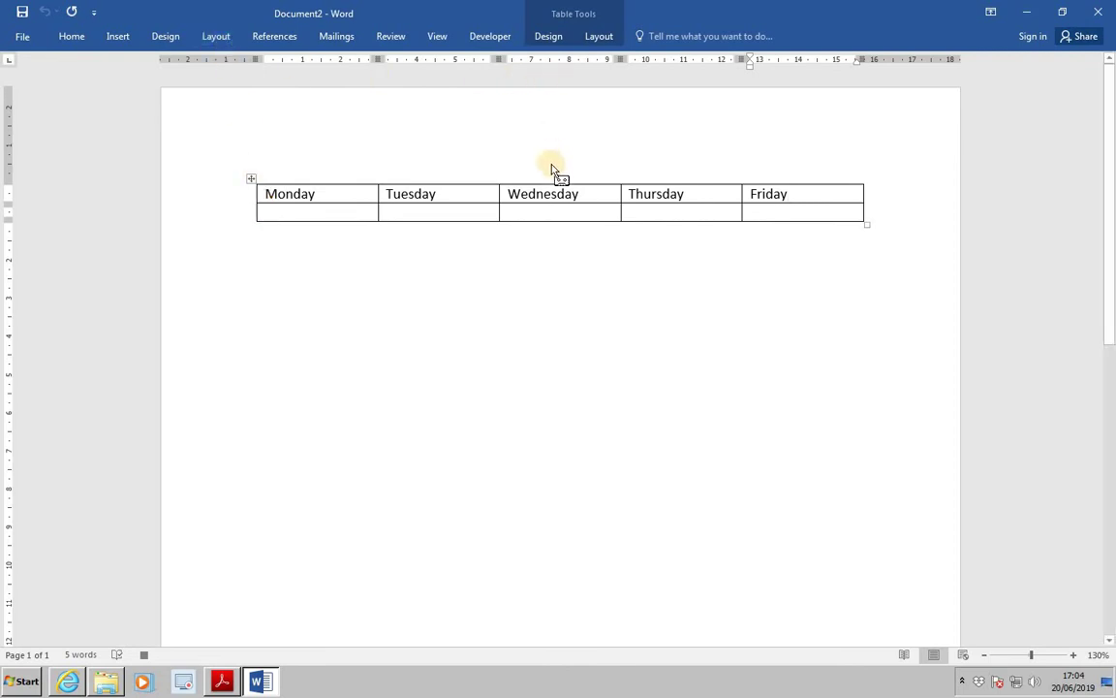
- Select the table's first row, holding the Monday–Friday day names
left_click(596, 39)
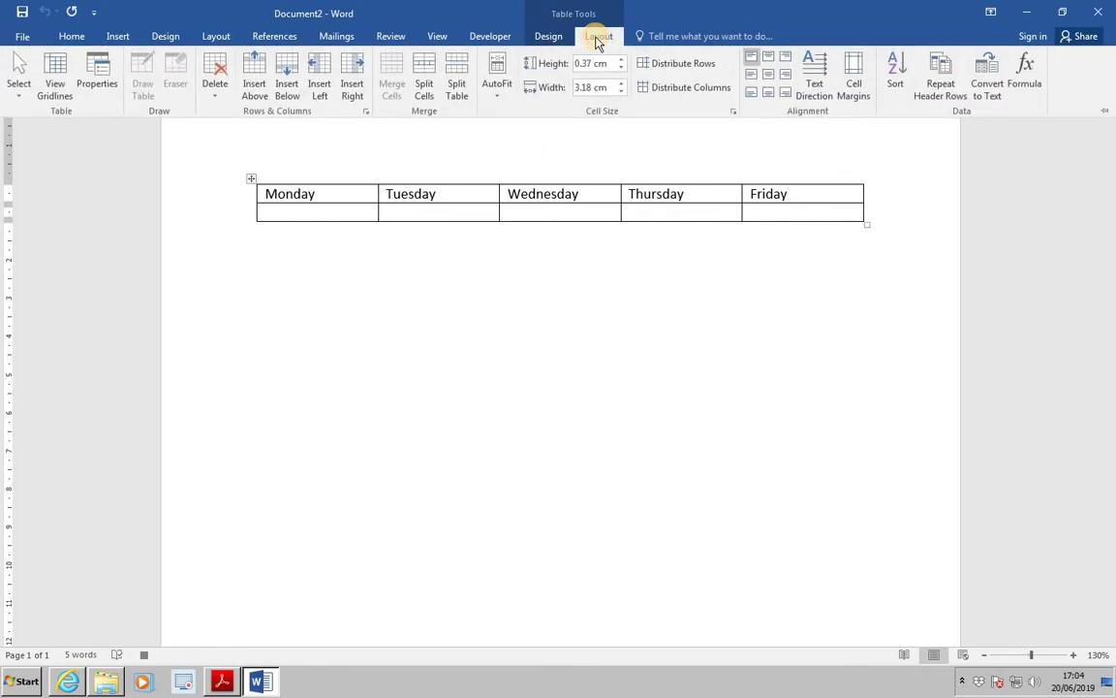
left_click(16, 100)
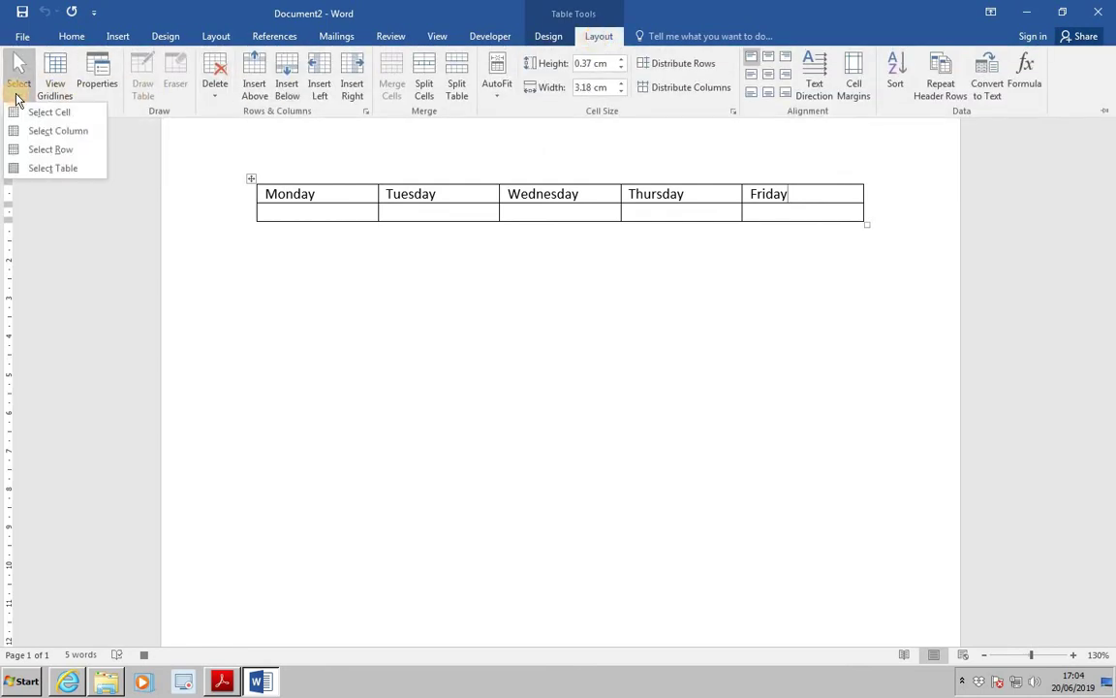
left_click(42, 151)
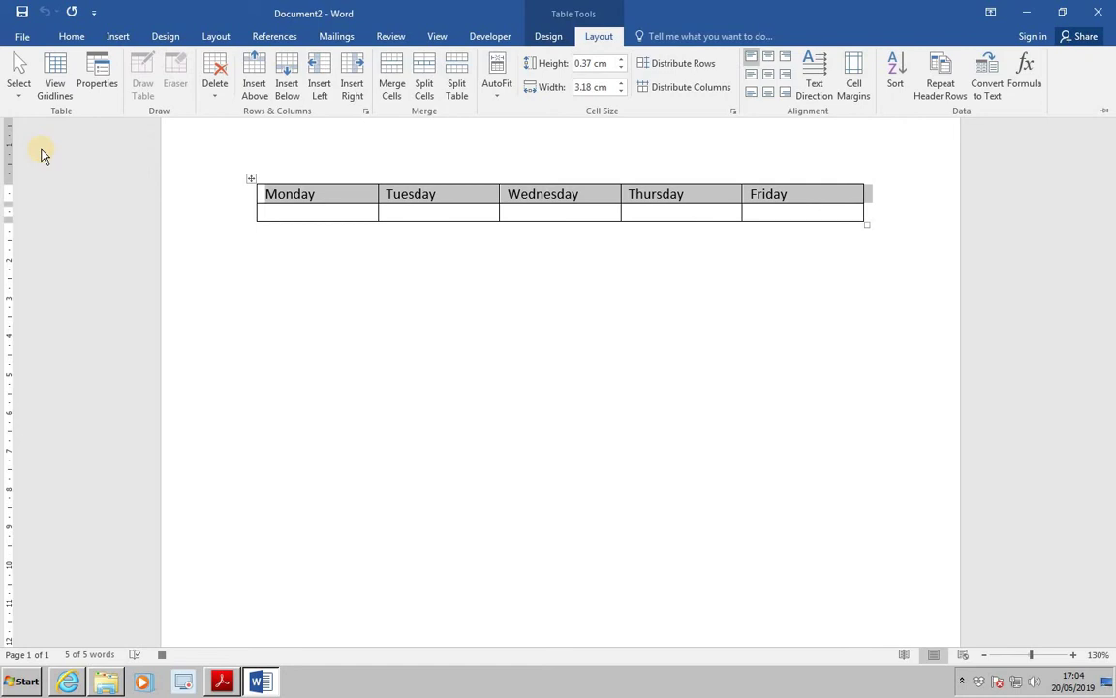
- Centre and bold the weekday row, and set it to repeat as a header row
left_click(72, 37)
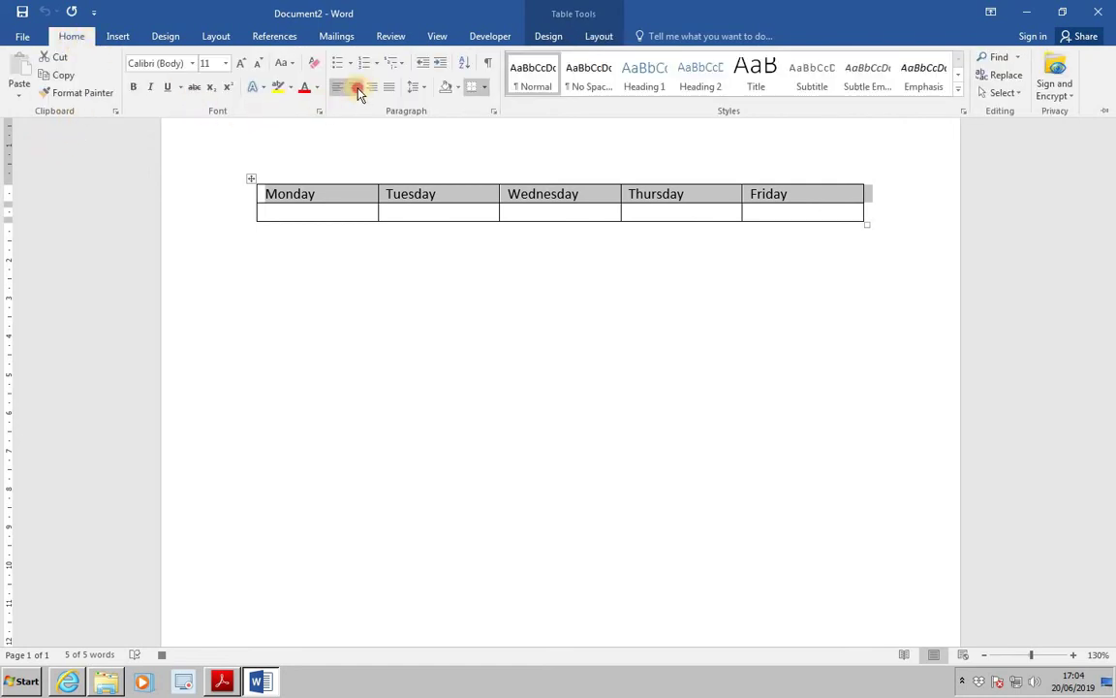
left_click(356, 89)
key("ctrl+b")
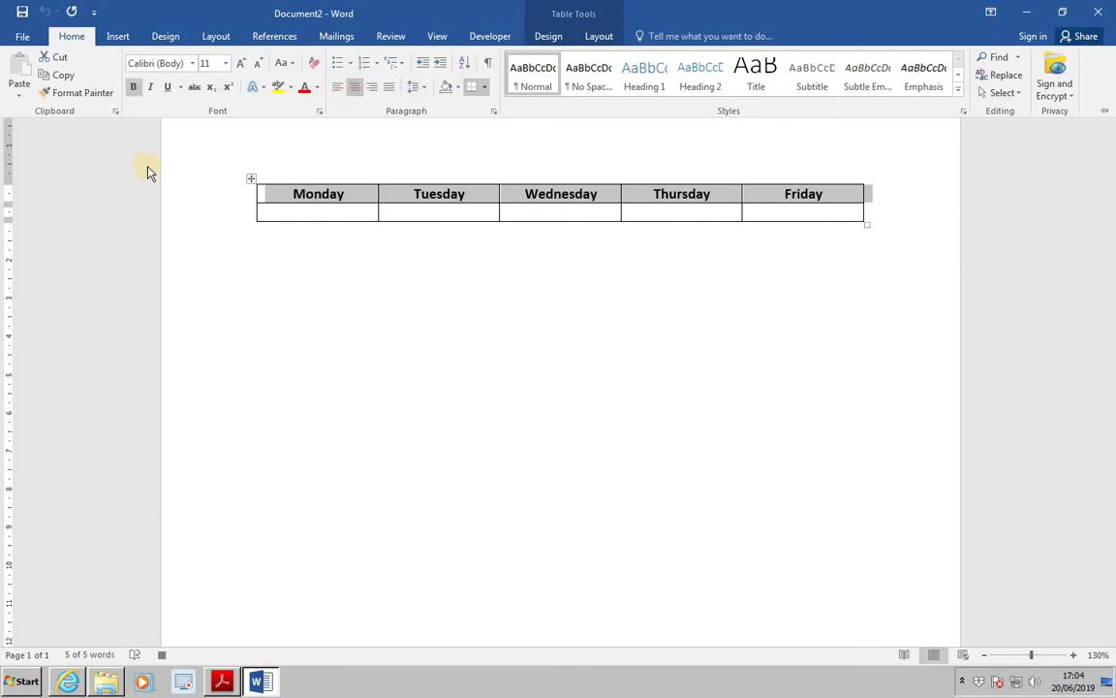
left_click(593, 39)
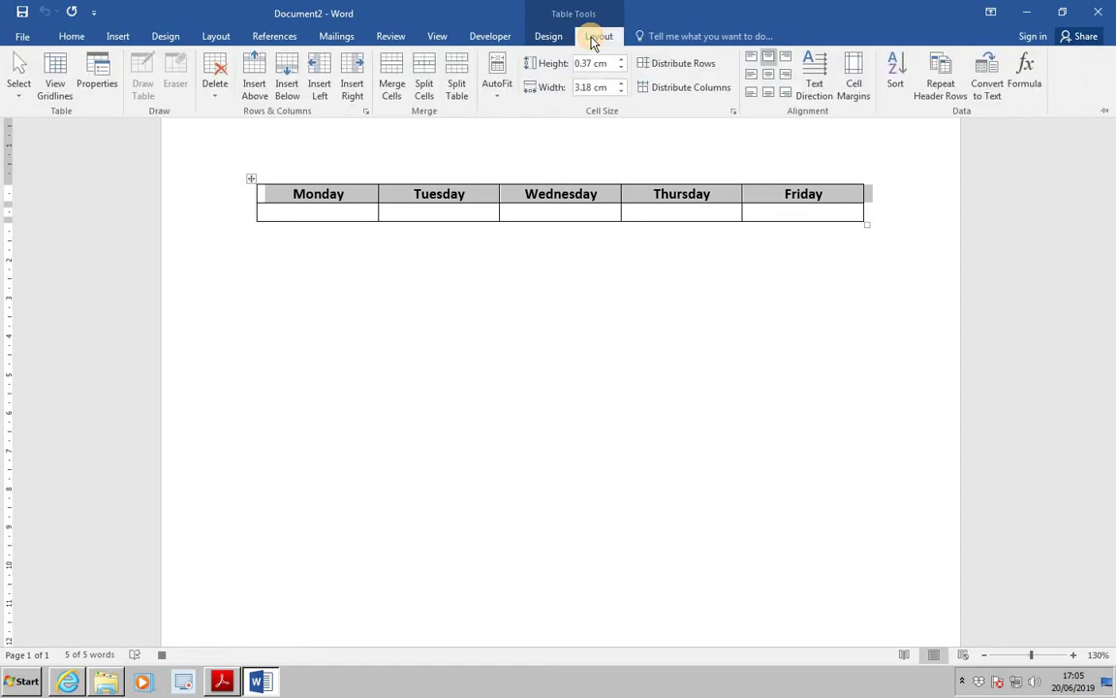
left_click(944, 85)
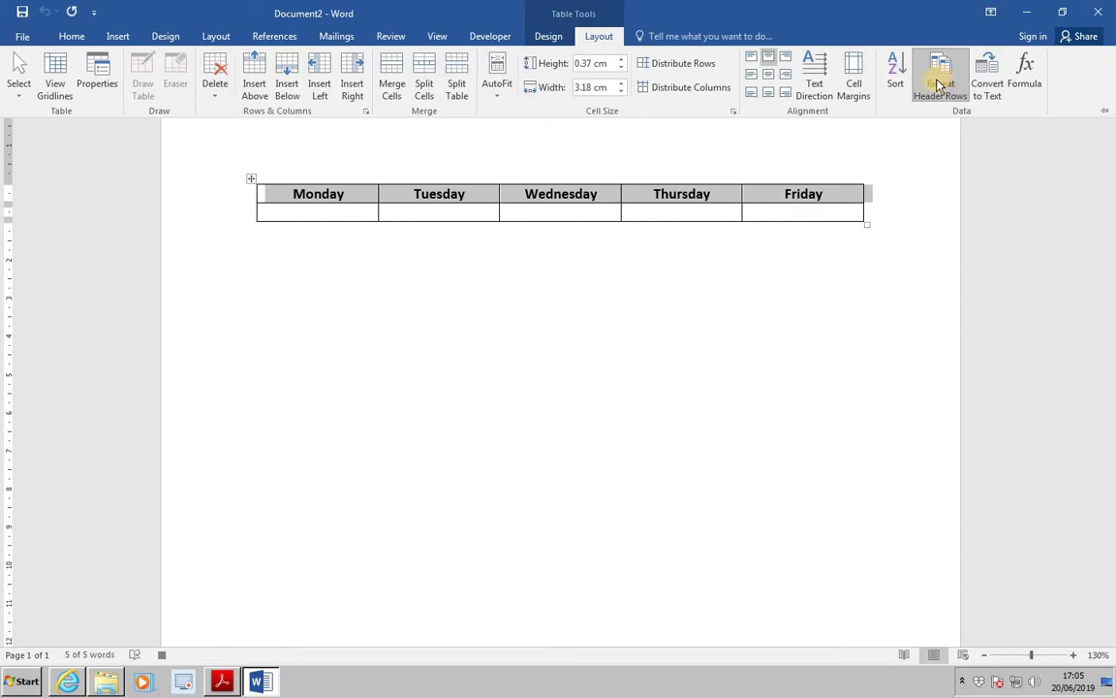
- In Table Properties, give row 2 a specified height of 5 cm
left_click(92, 89)
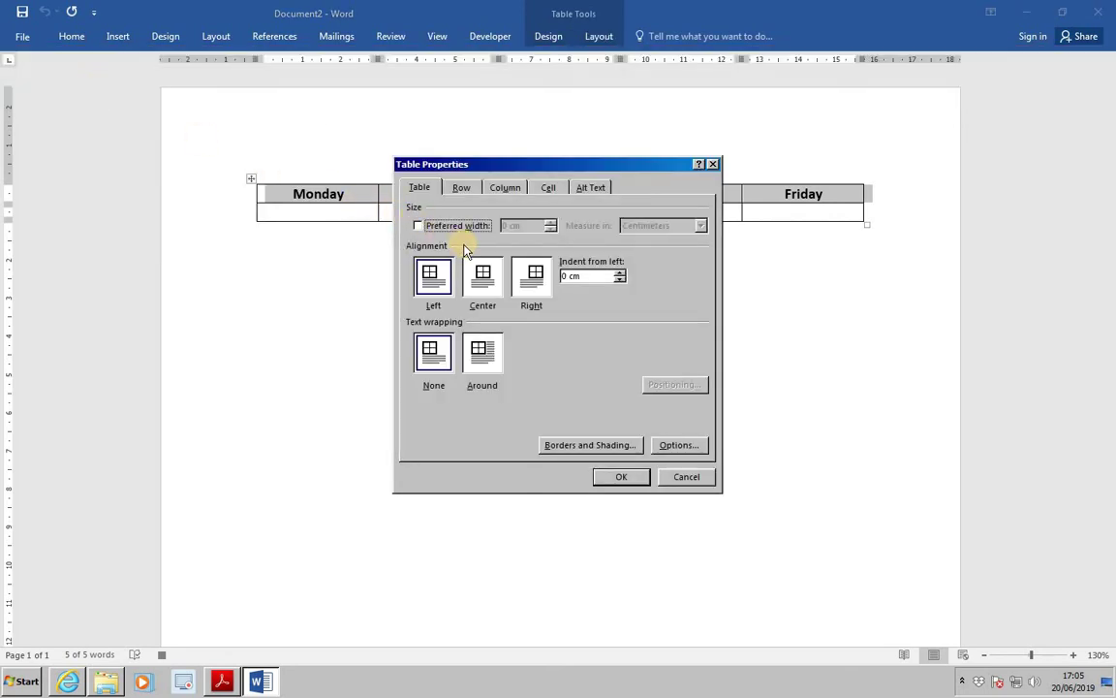
left_click(459, 190)
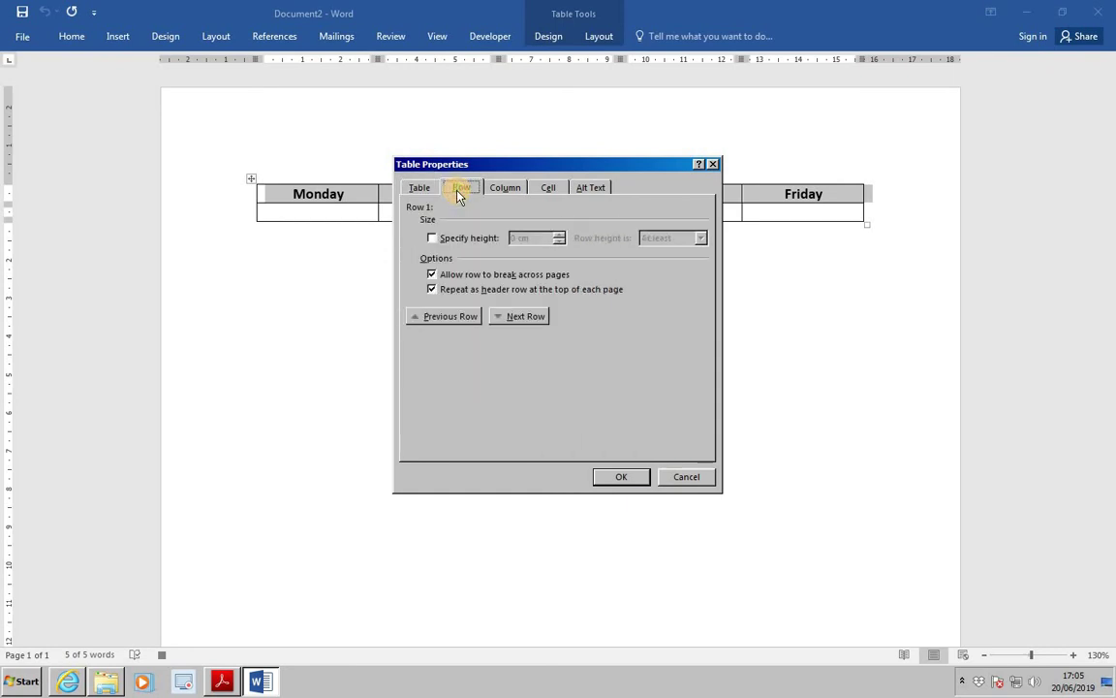
left_click(510, 320)
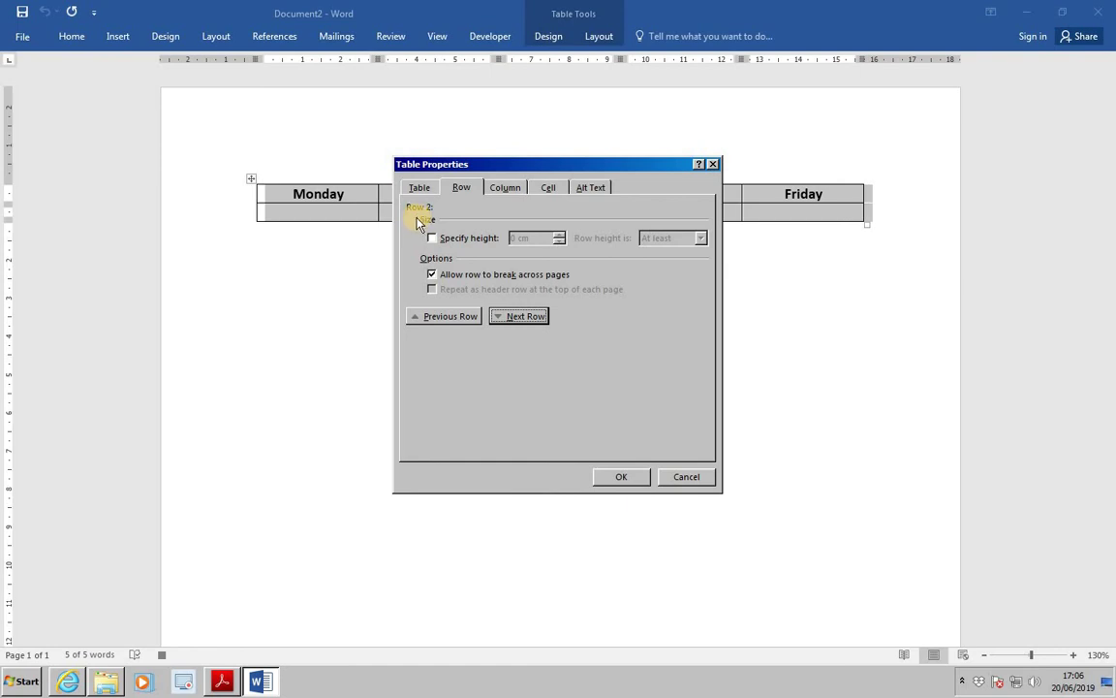
left_click(432, 238)
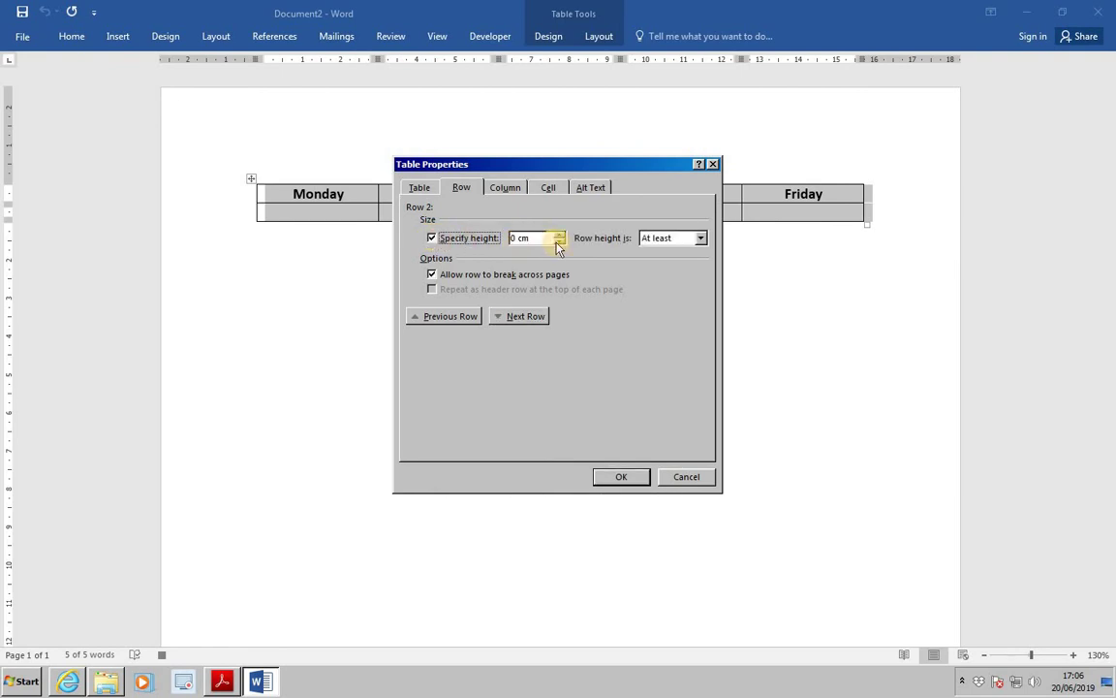
left_click_drag(561, 236, 561, 239)
left_click(621, 476)
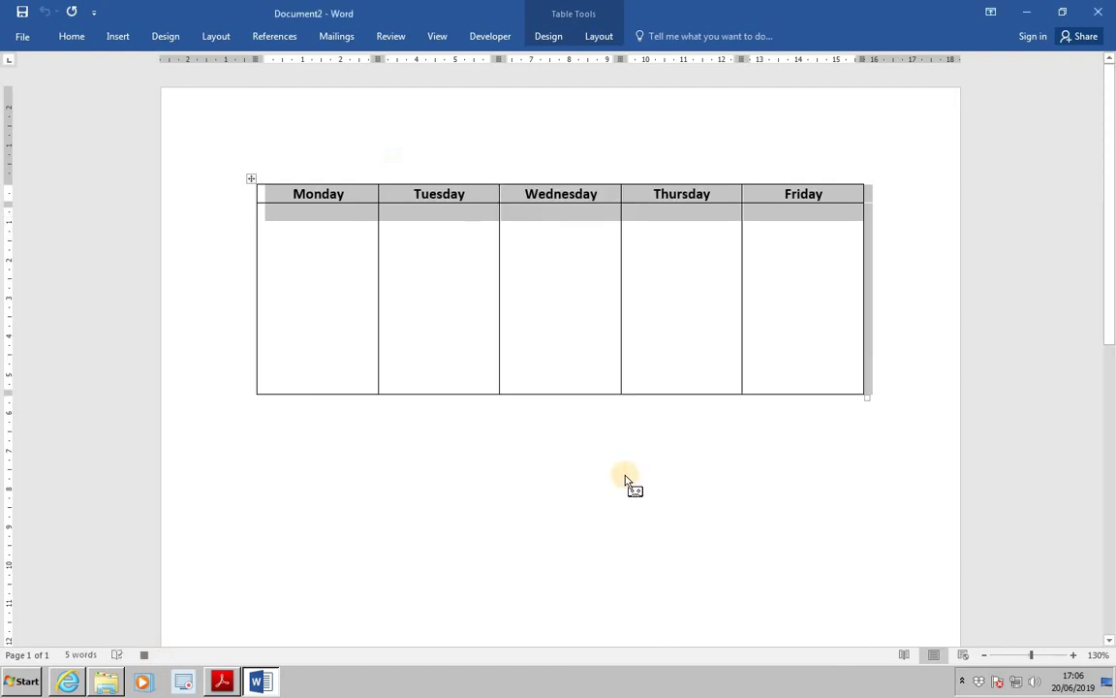
- Stop the macro recording and show the Macros list with Footer, Landscape and TableHeader
left_click(144, 659)
left_click(438, 39)
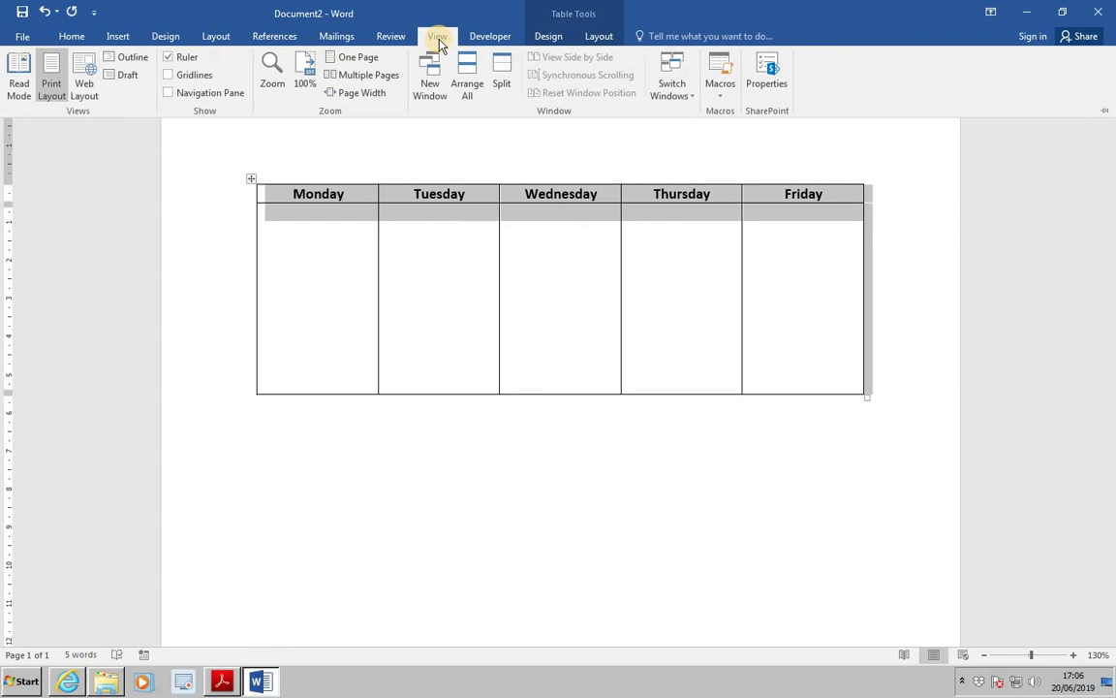
left_click(719, 78)
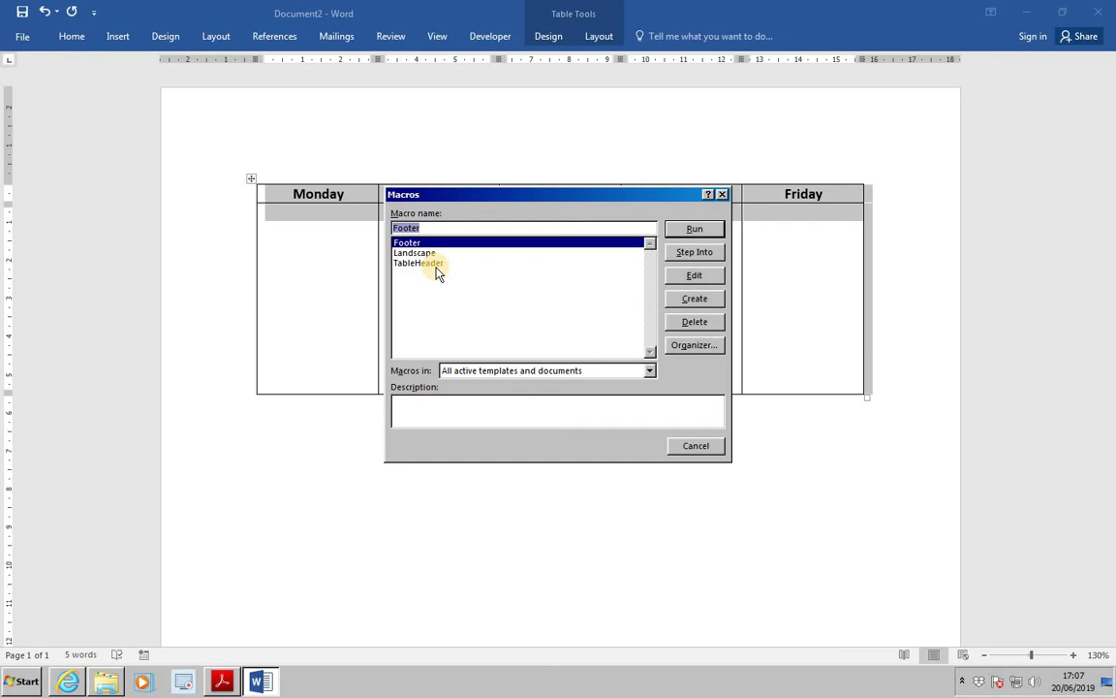
left_click(760, 439)
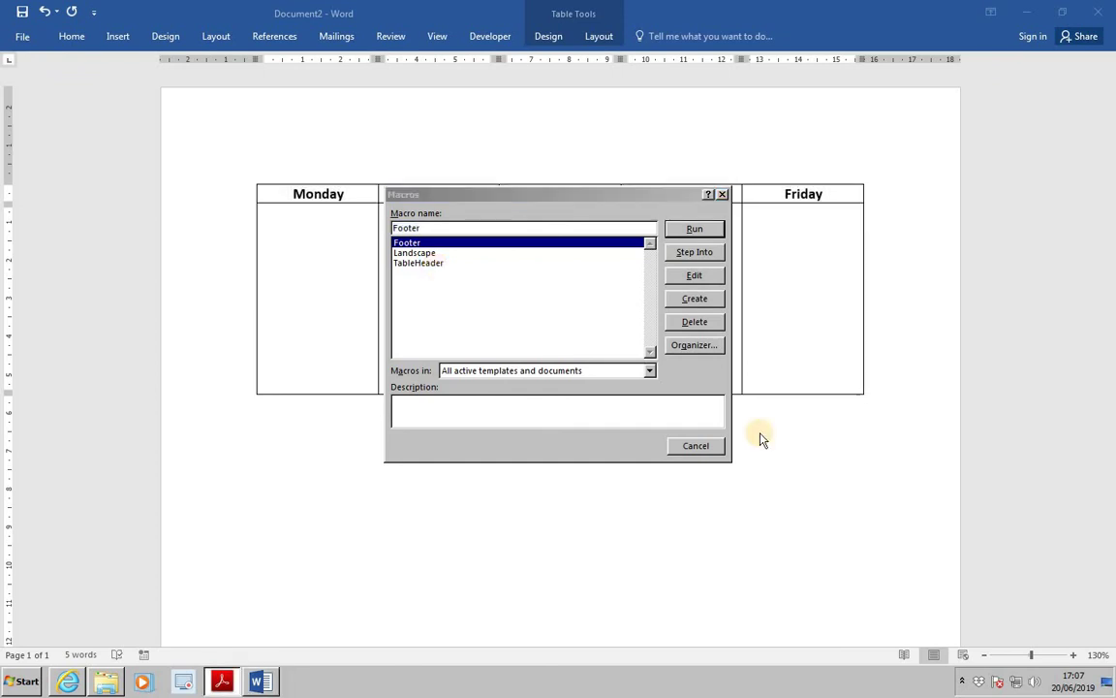
- Cancel the Macros dialog and close Document2 without saving
left_click(696, 447)
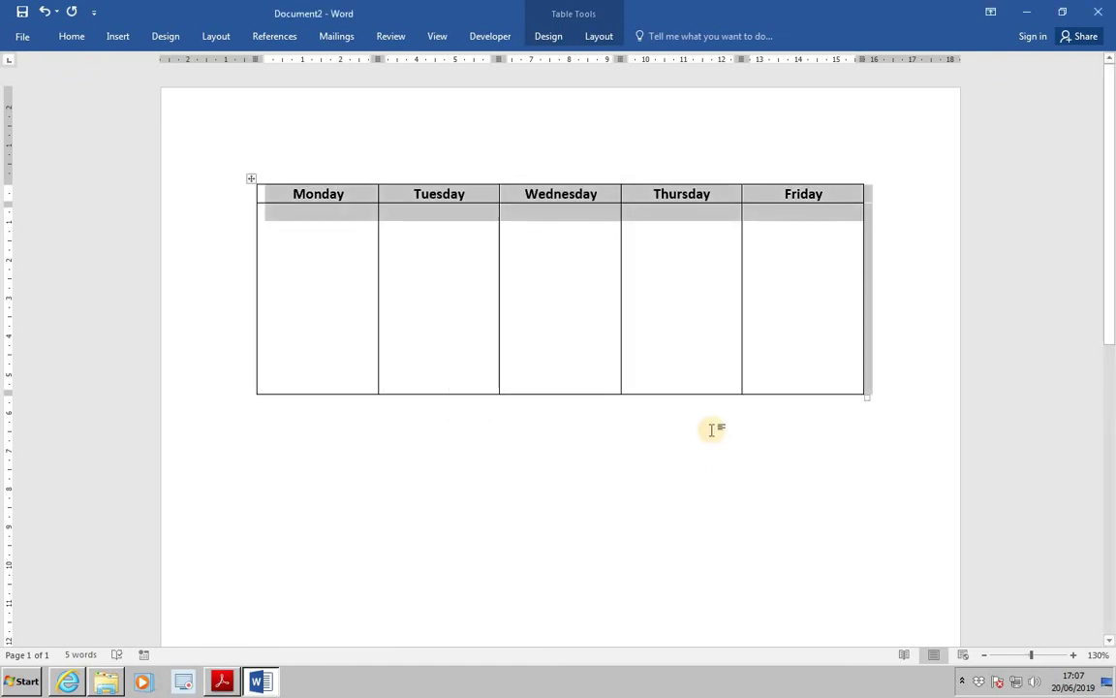
left_click(1098, 14)
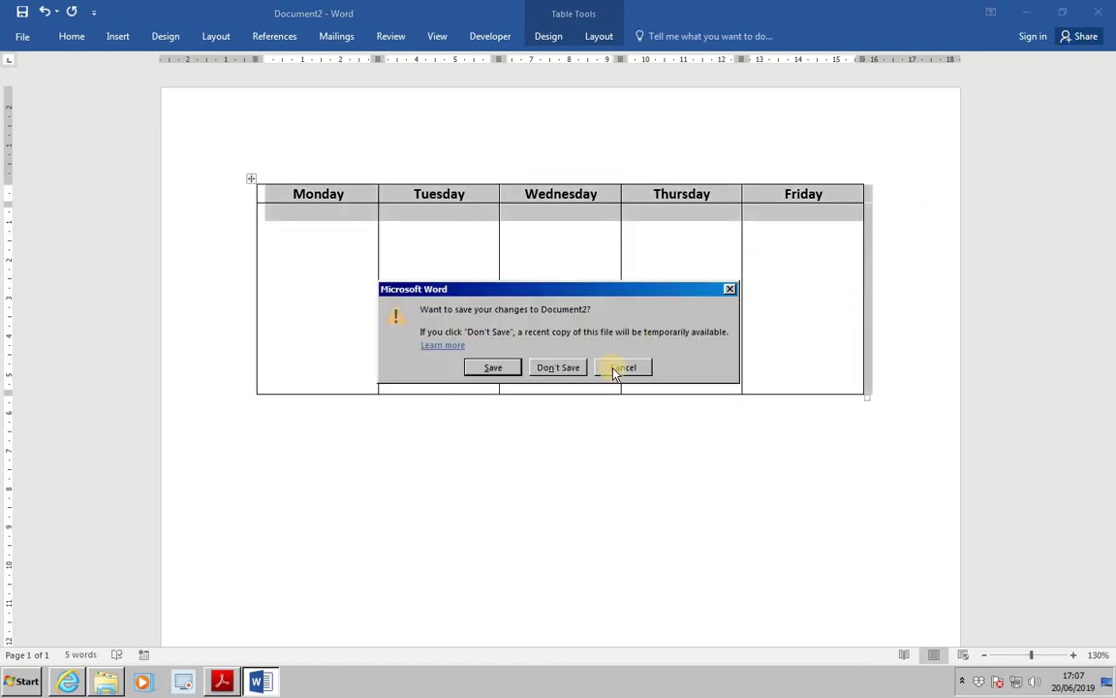
left_click(563, 367)
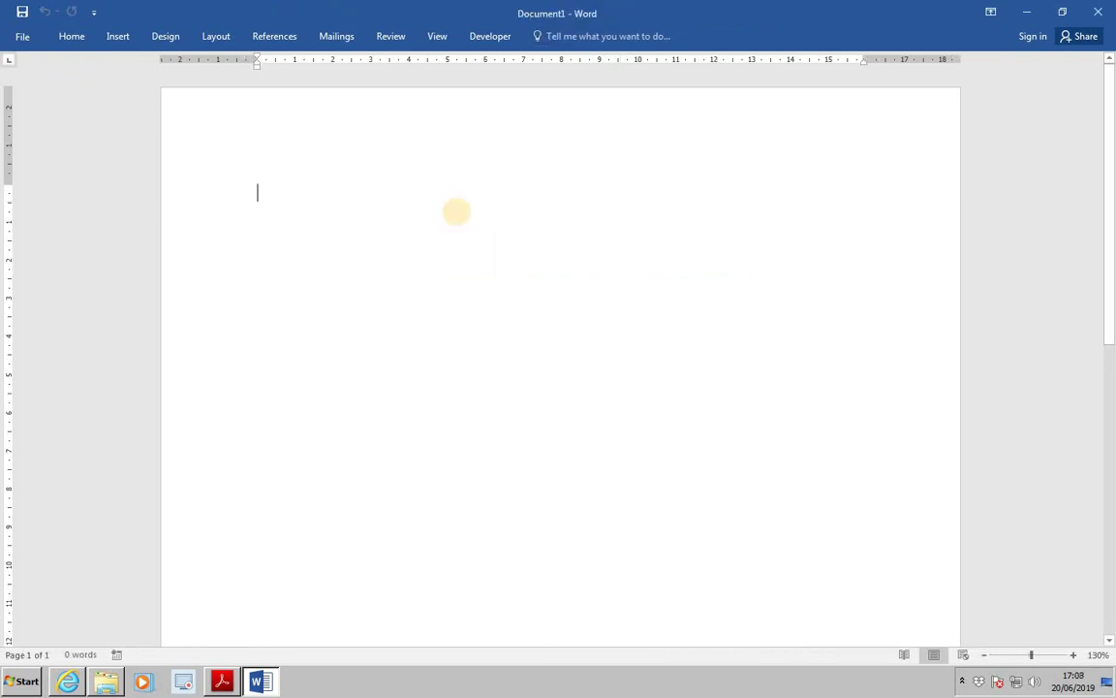